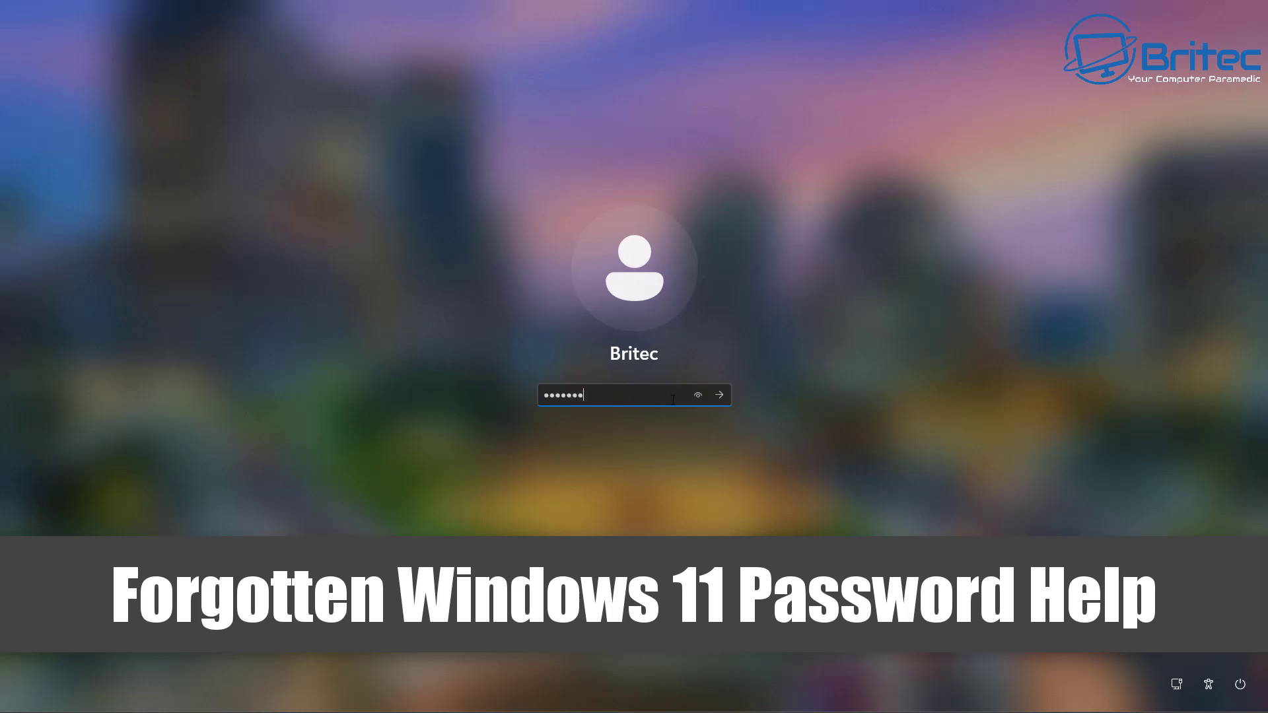
- Try two password attempts at the Windows 11 lock screen, dismissing each incorrect-password message
key(Return)
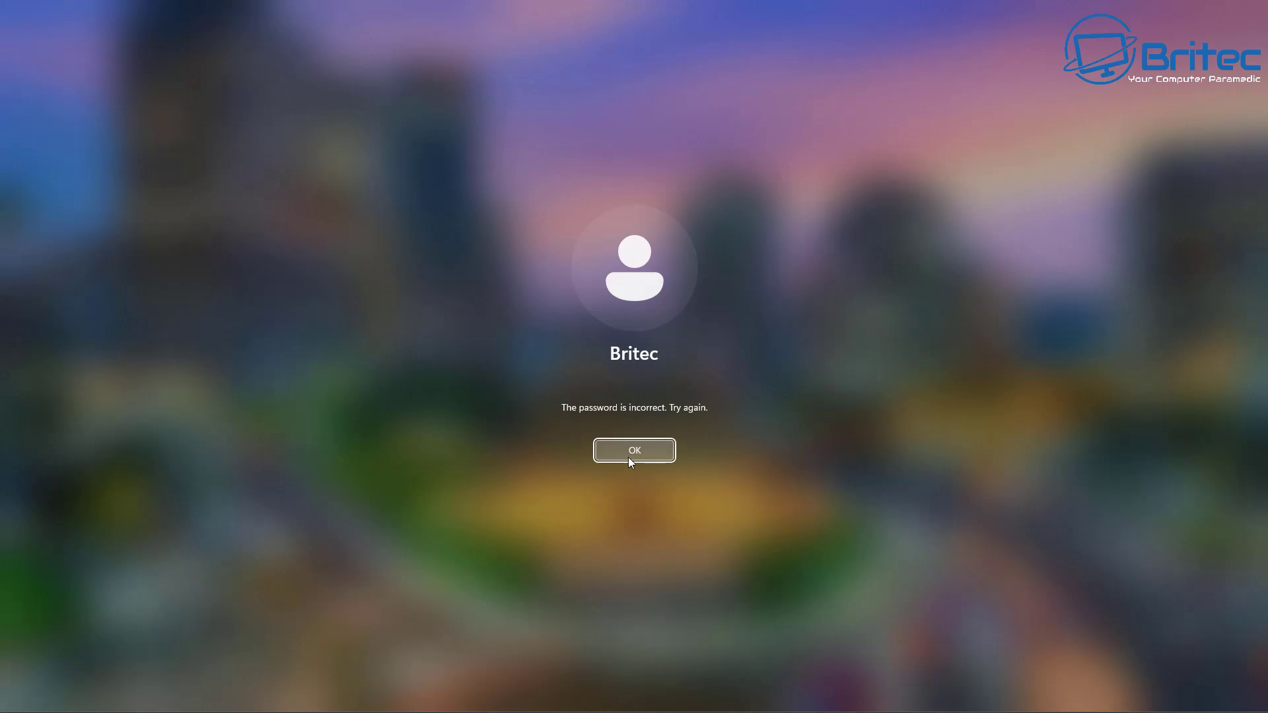
click(628, 457)
text(•••••••••)
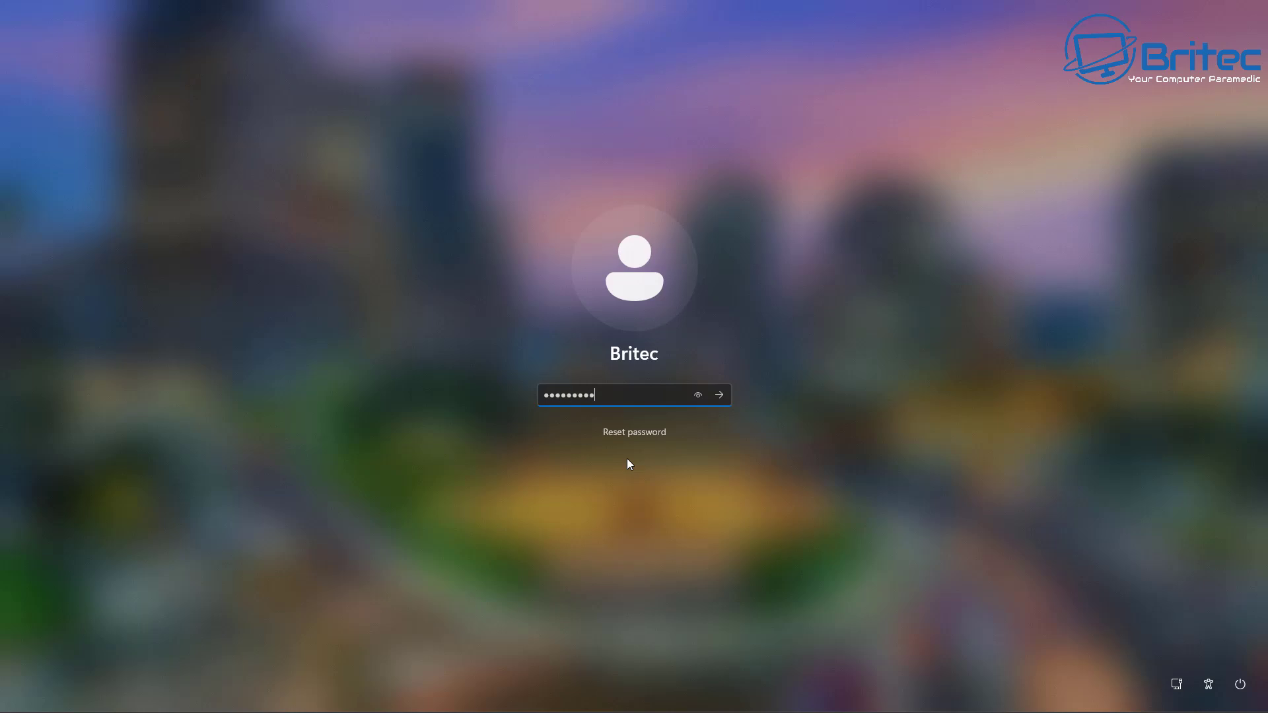
key(Return)
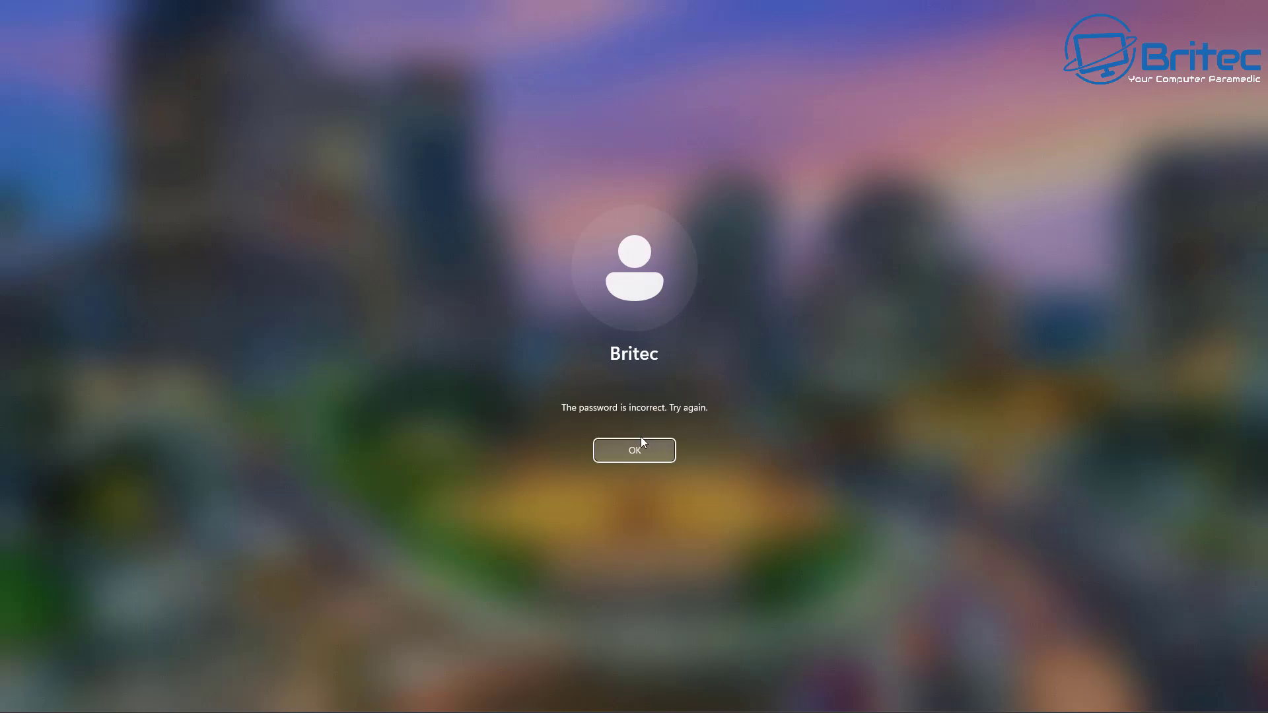
click(637, 453)
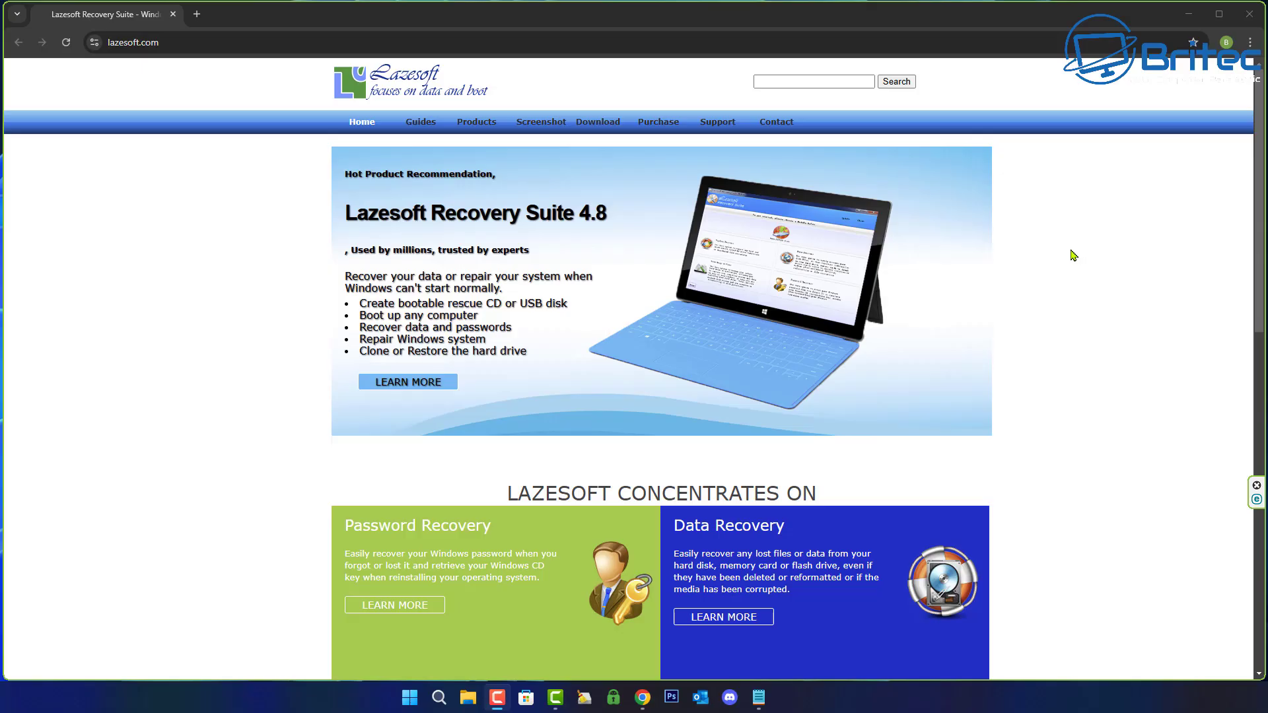
- Scroll down lazesoft.com and open LEARN MORE under Password Recovery
middle_click(1073, 255)
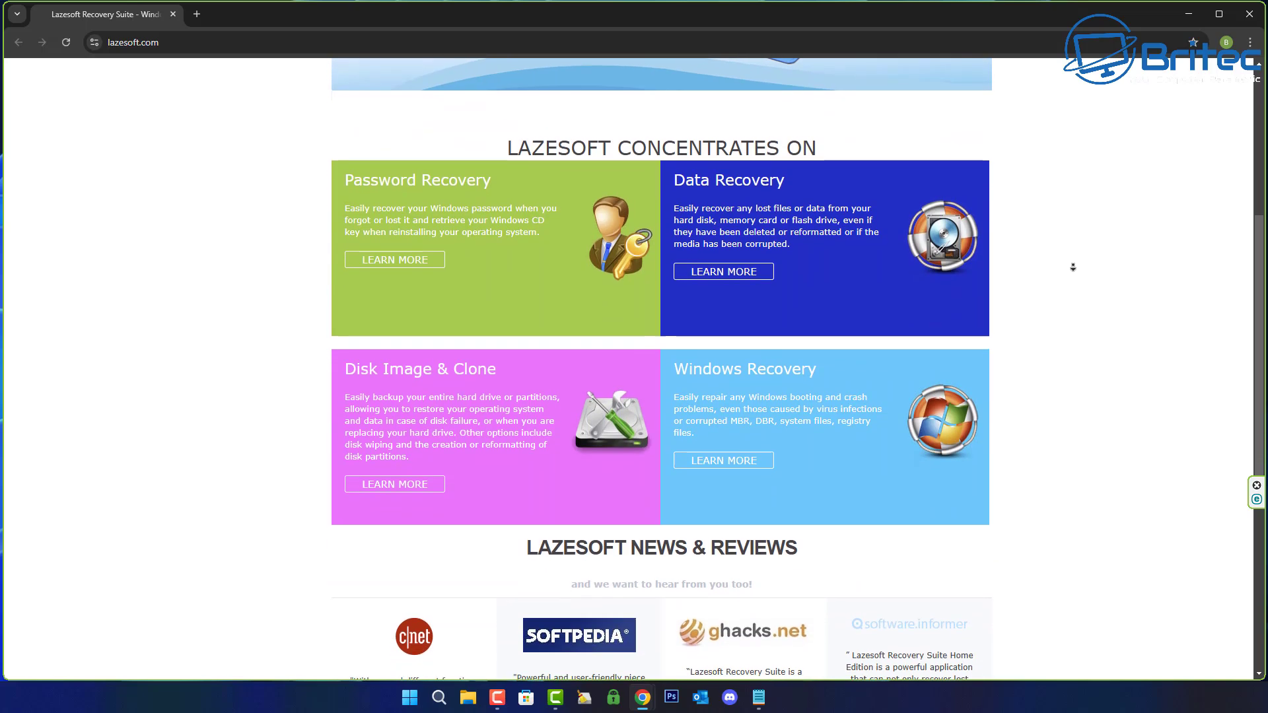
click(1072, 267)
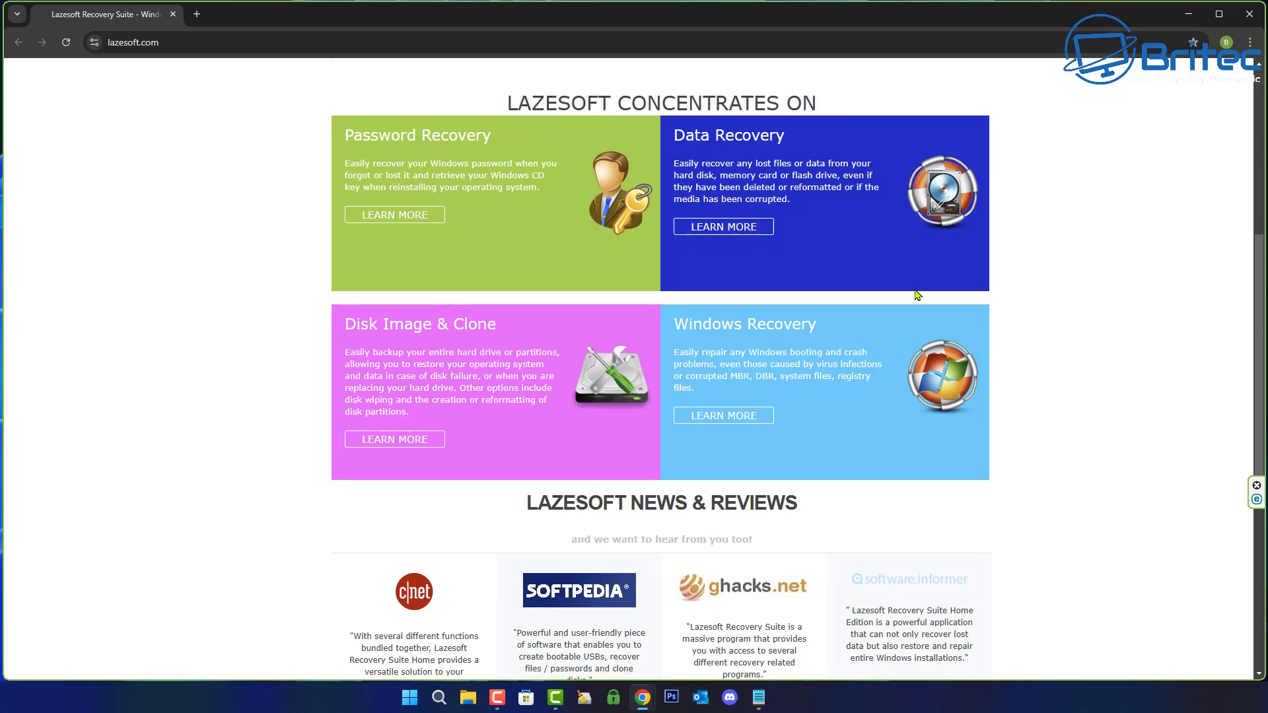
click(397, 224)
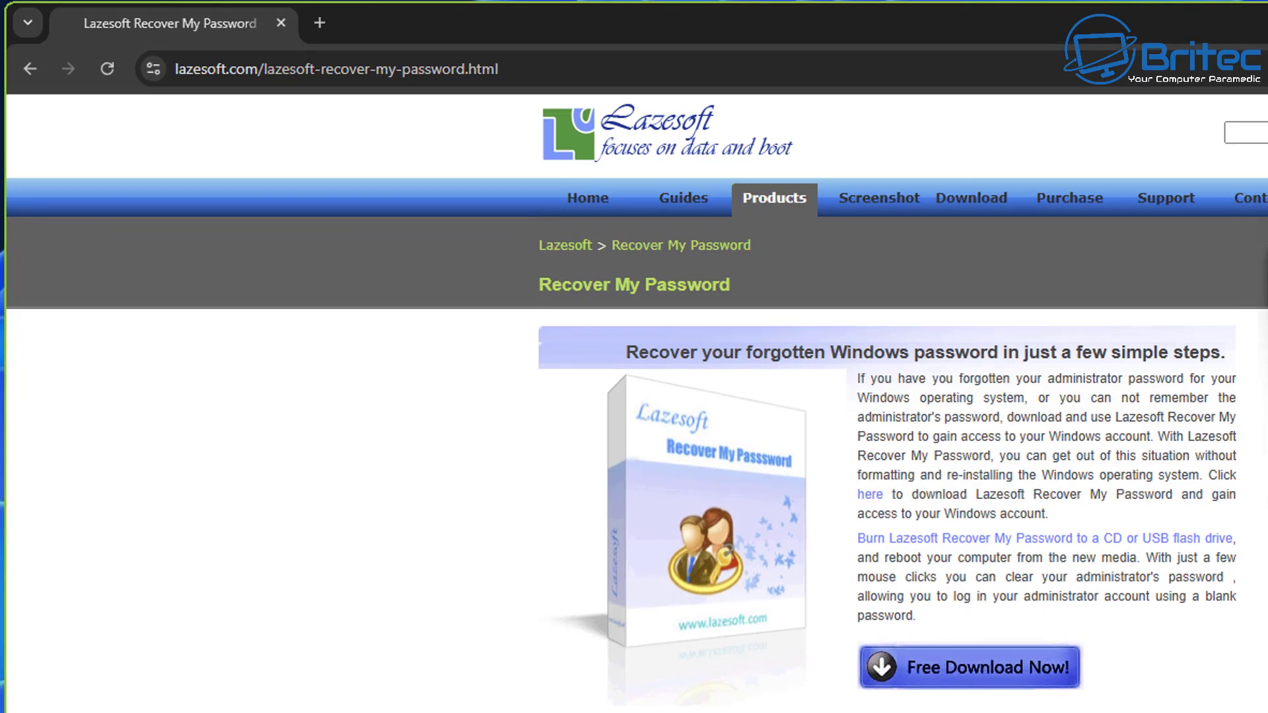
- Via Free Download Now, download Lazesoft Recovery Suite 4.8 Home Edition
click(995, 668)
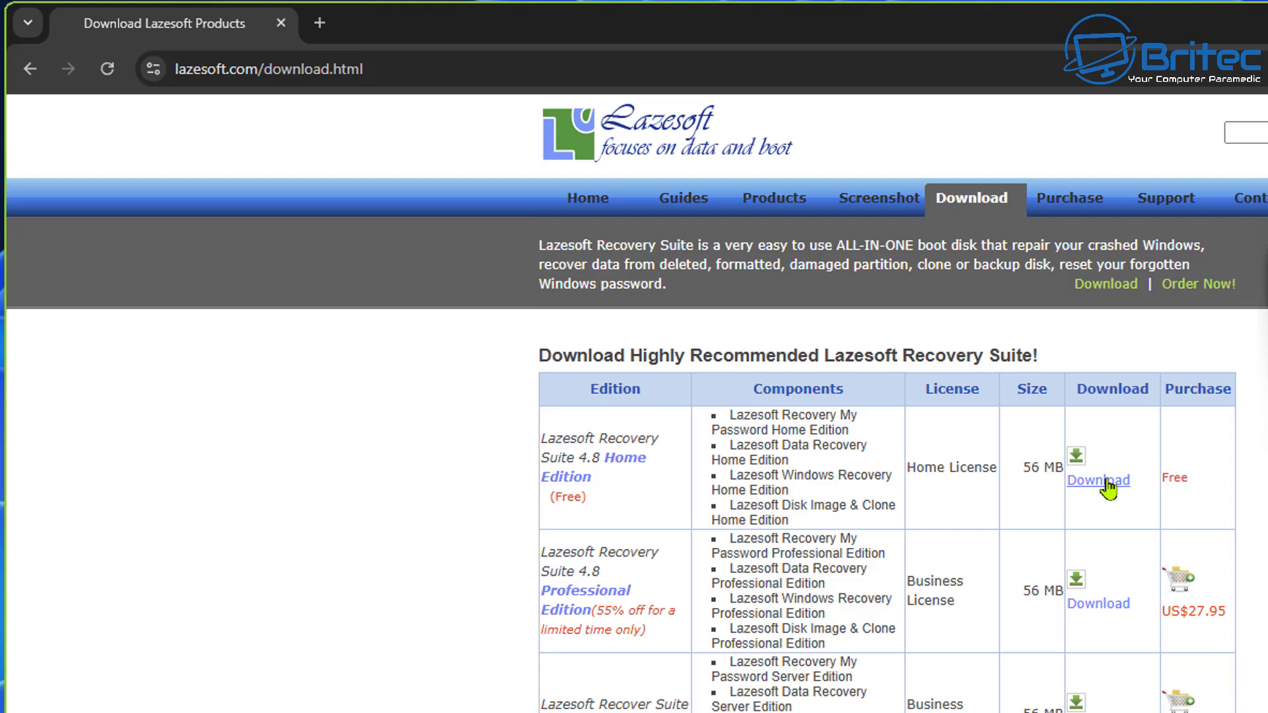
click(1105, 481)
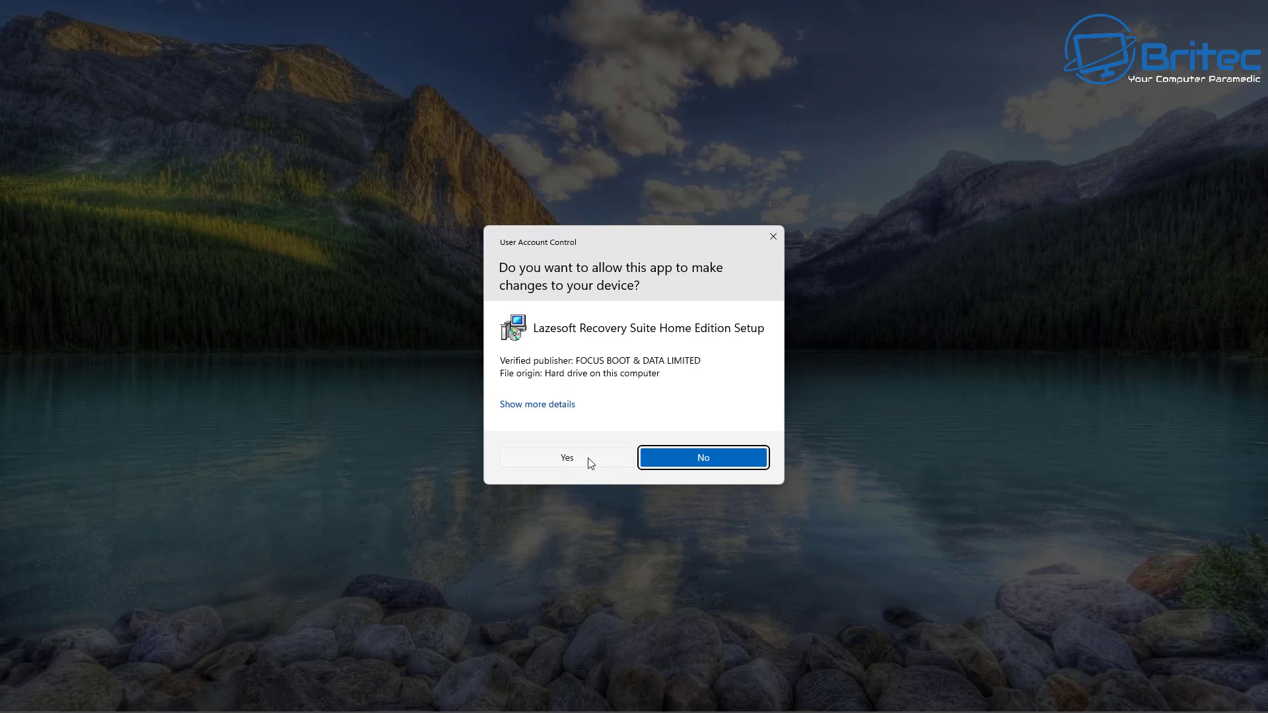
- Install Recovery Suite 4.8 Home Edition in English, keeping the default install and Start Menu folders
click(589, 460)
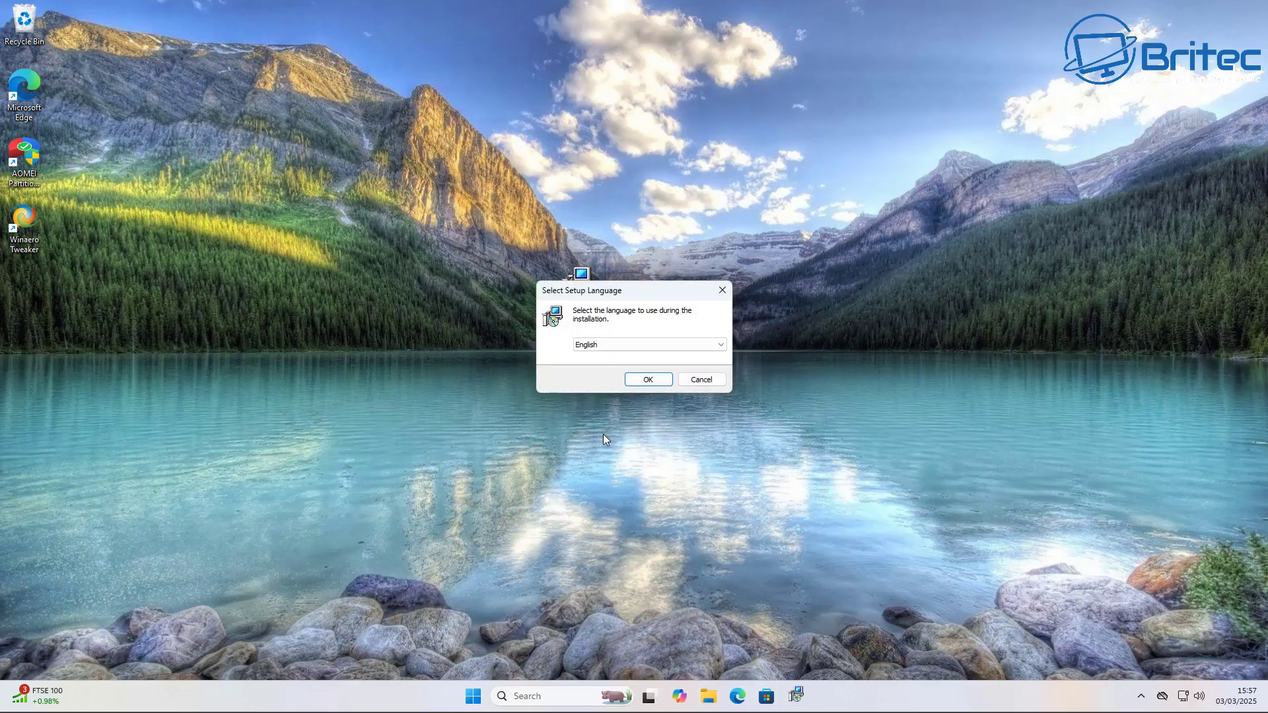
click(648, 379)
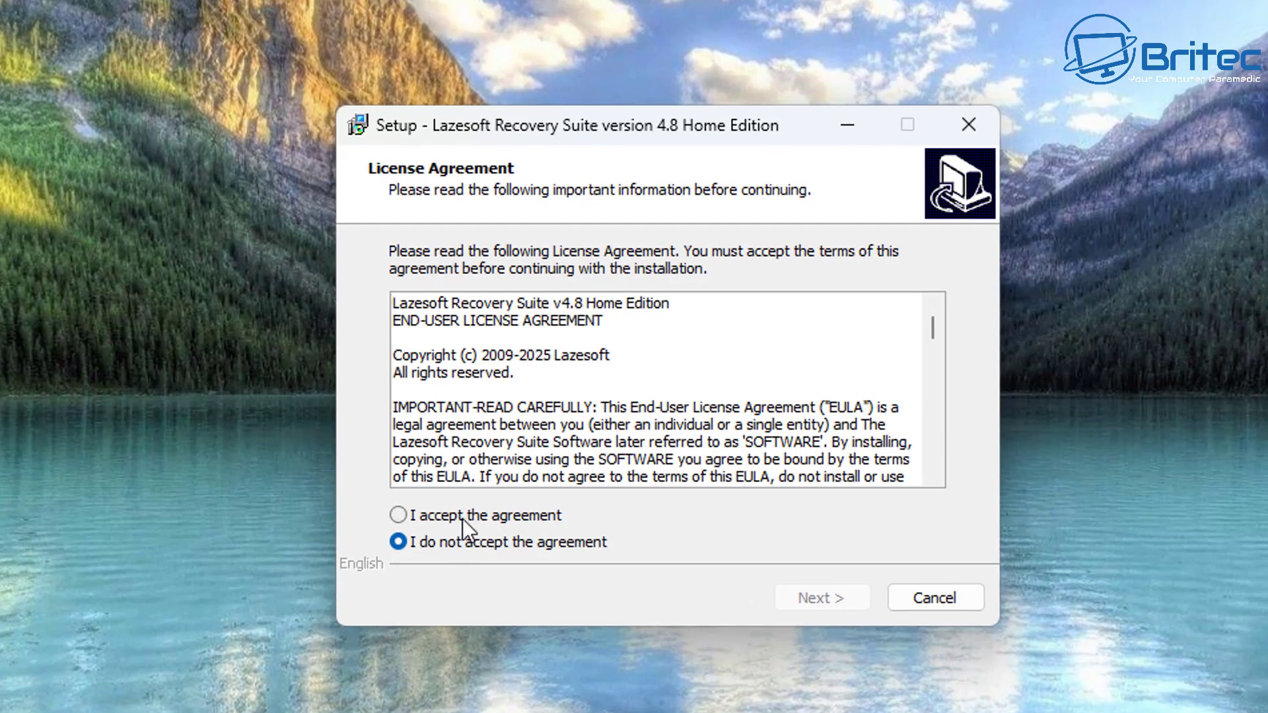
click(463, 518)
click(816, 601)
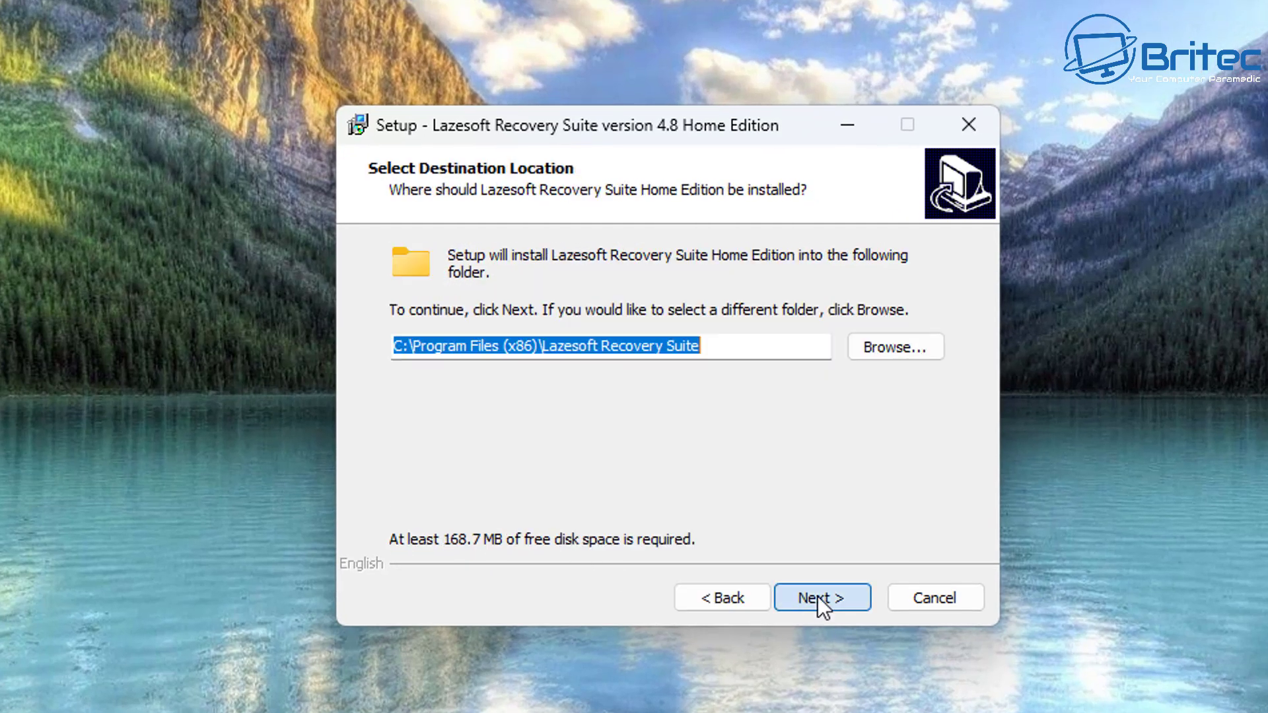
click(818, 597)
click(819, 597)
click(817, 598)
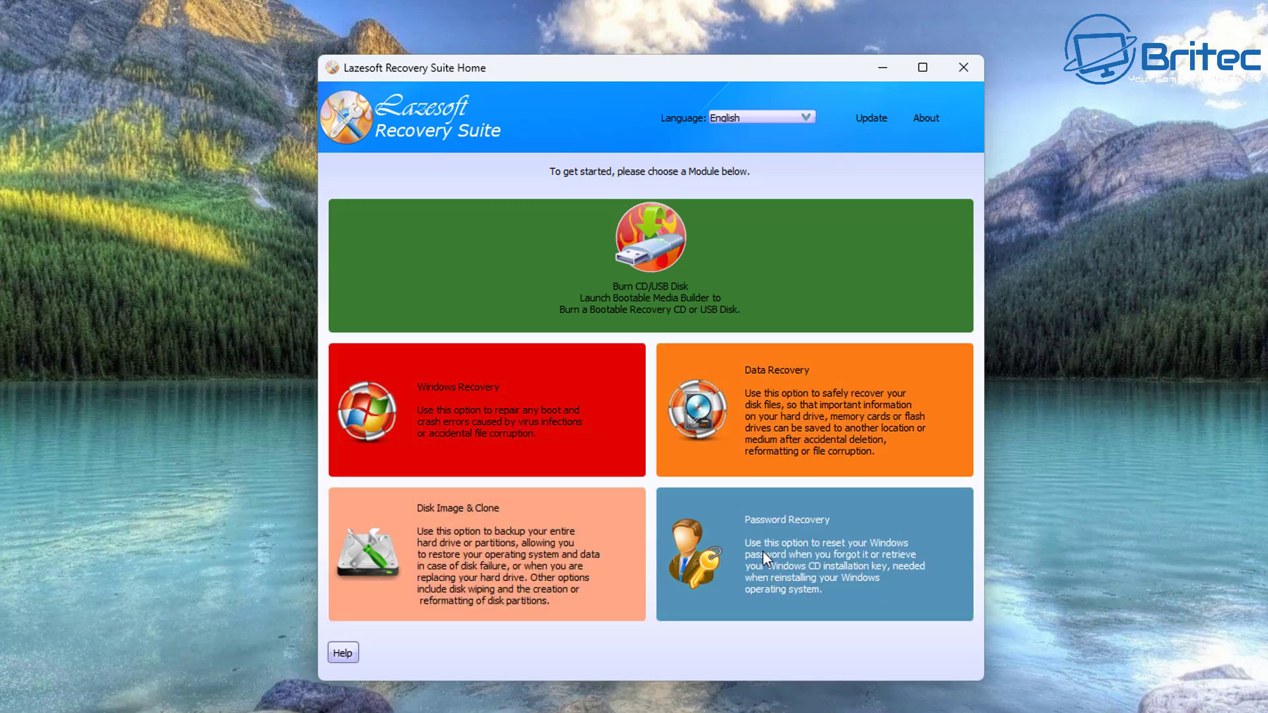
- Try Password Recovery, acknowledge the recovery-disk notice, and launch the Burn CD/USB Disk builder
click(793, 544)
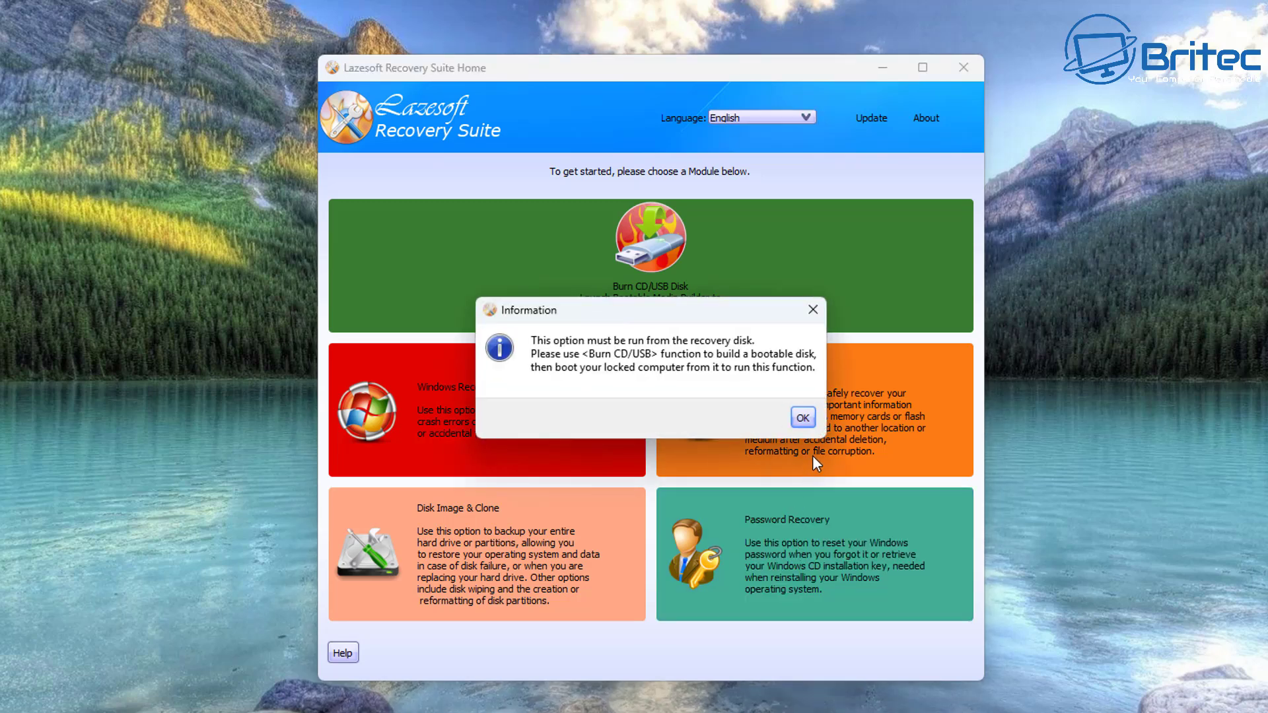
click(802, 417)
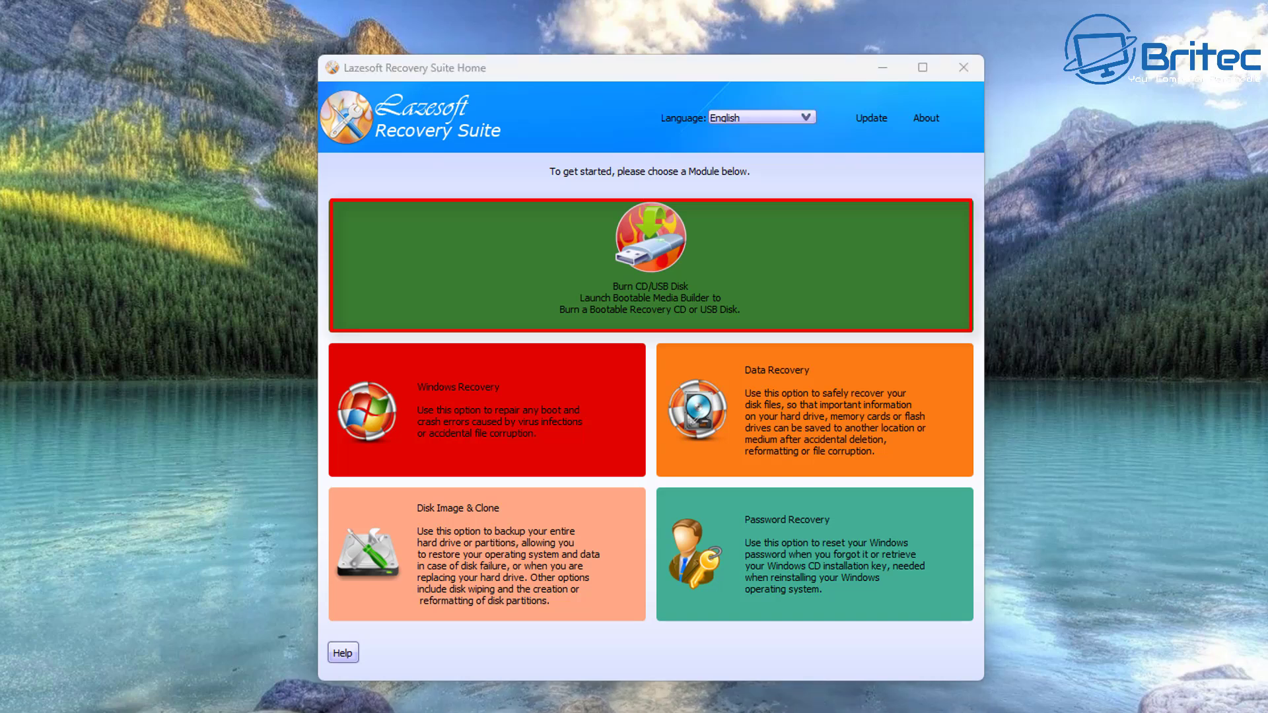
click(656, 251)
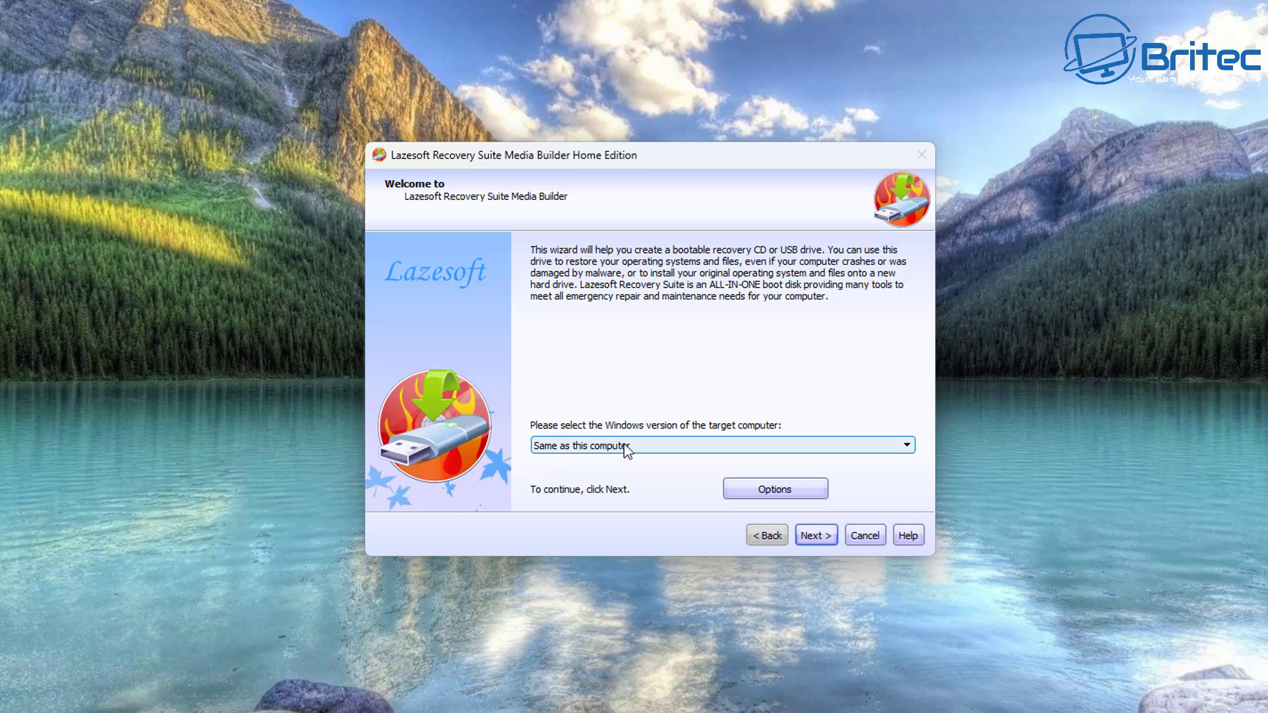
- In the Media Builder options, select a specific WinPE version: Windows 10 64 bit PE
click(796, 490)
drag(607, 144, 675, 145)
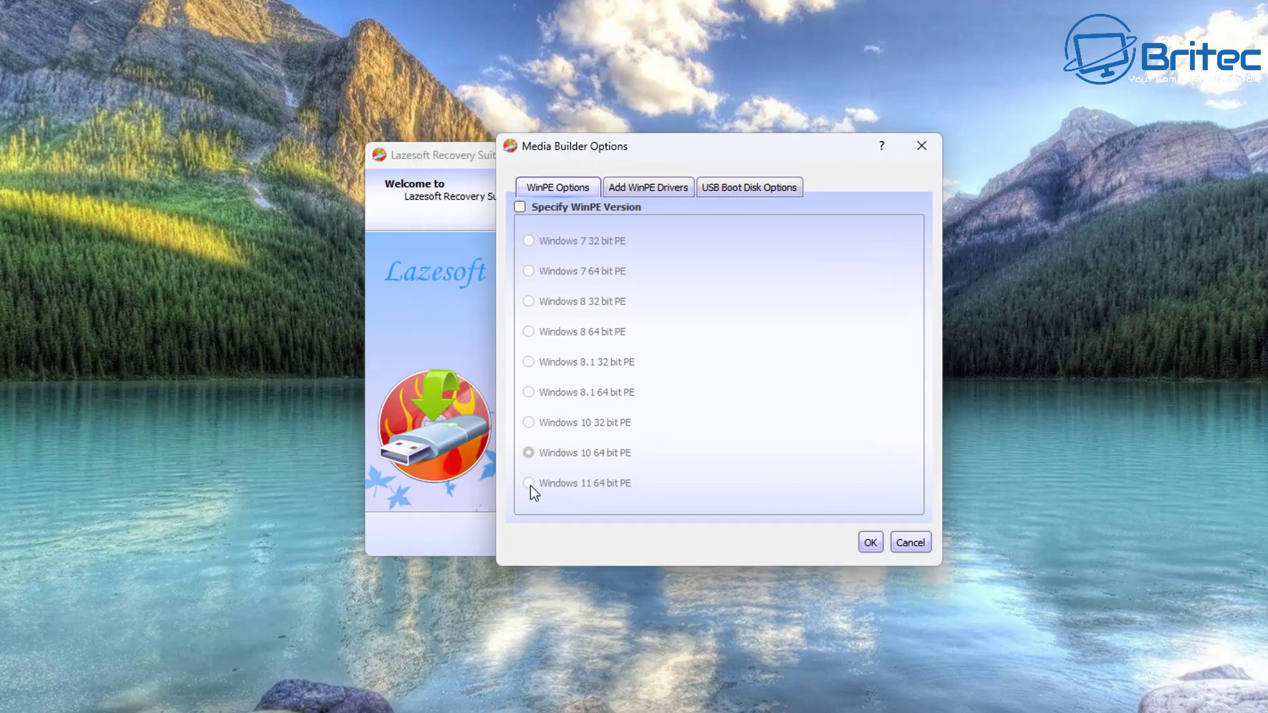
click(520, 207)
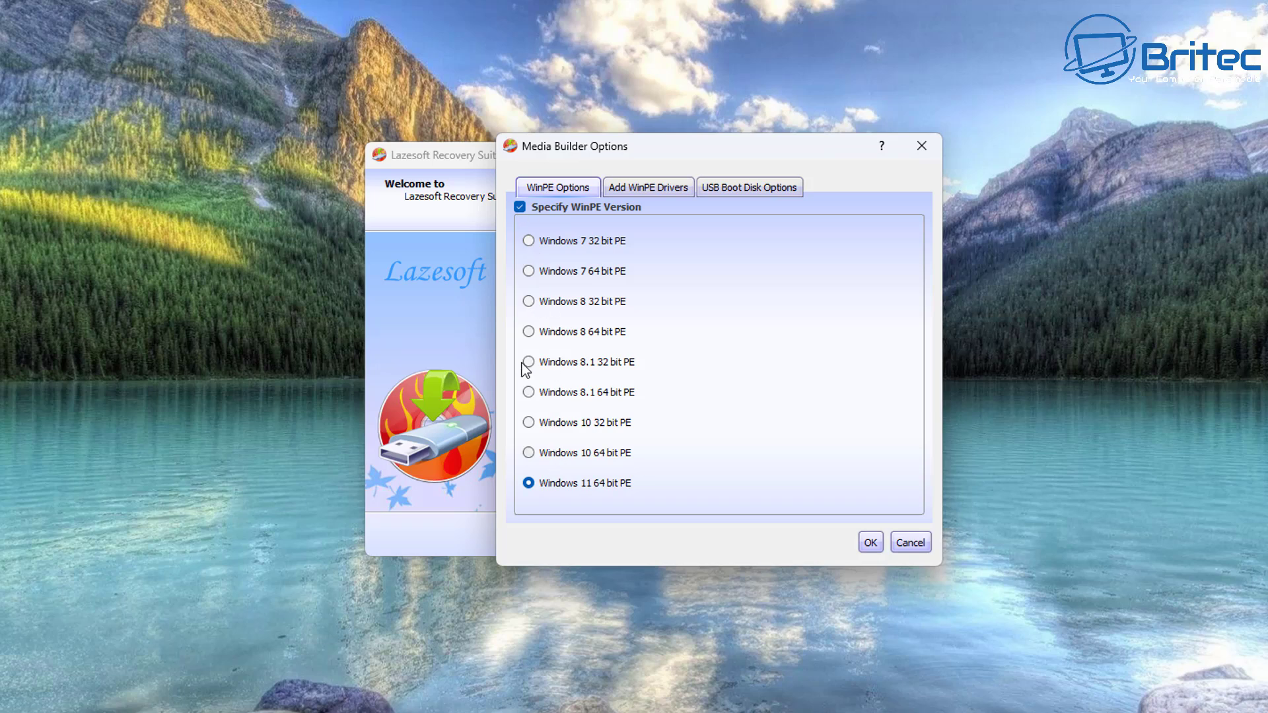
click(532, 454)
- Keep the USB boot disk file system at FAT32 and confirm the options
click(639, 187)
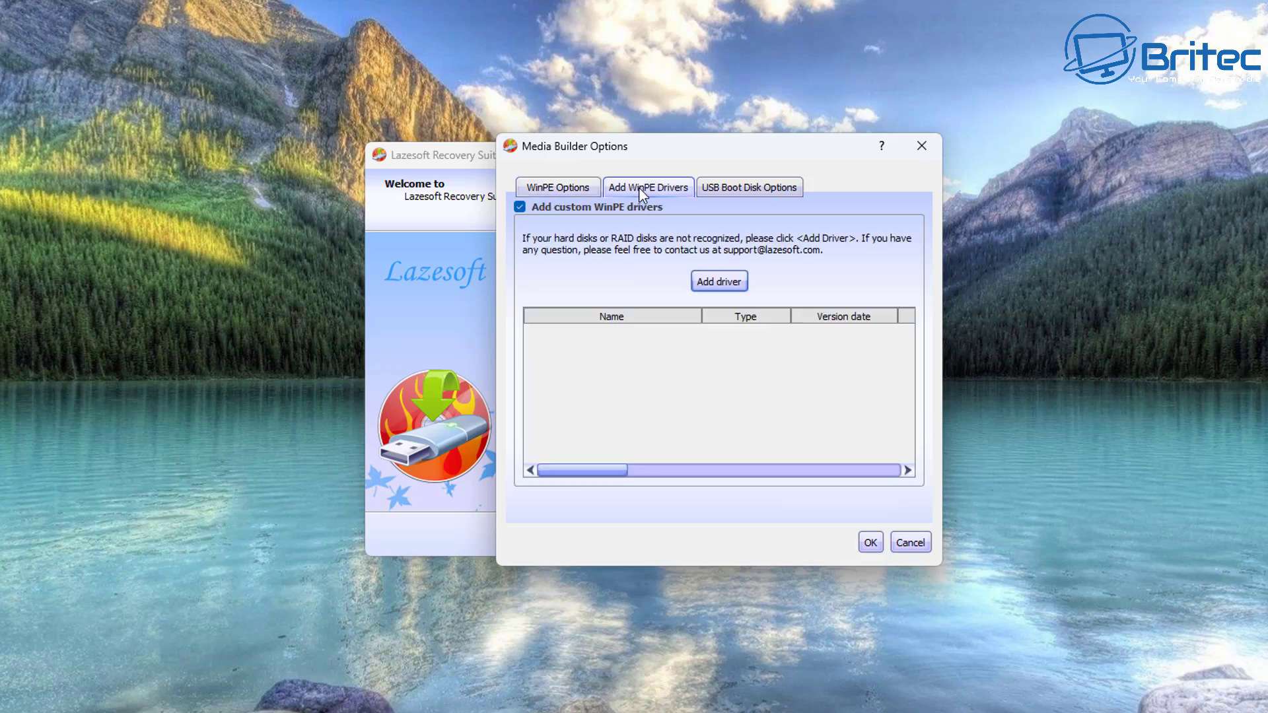
click(714, 189)
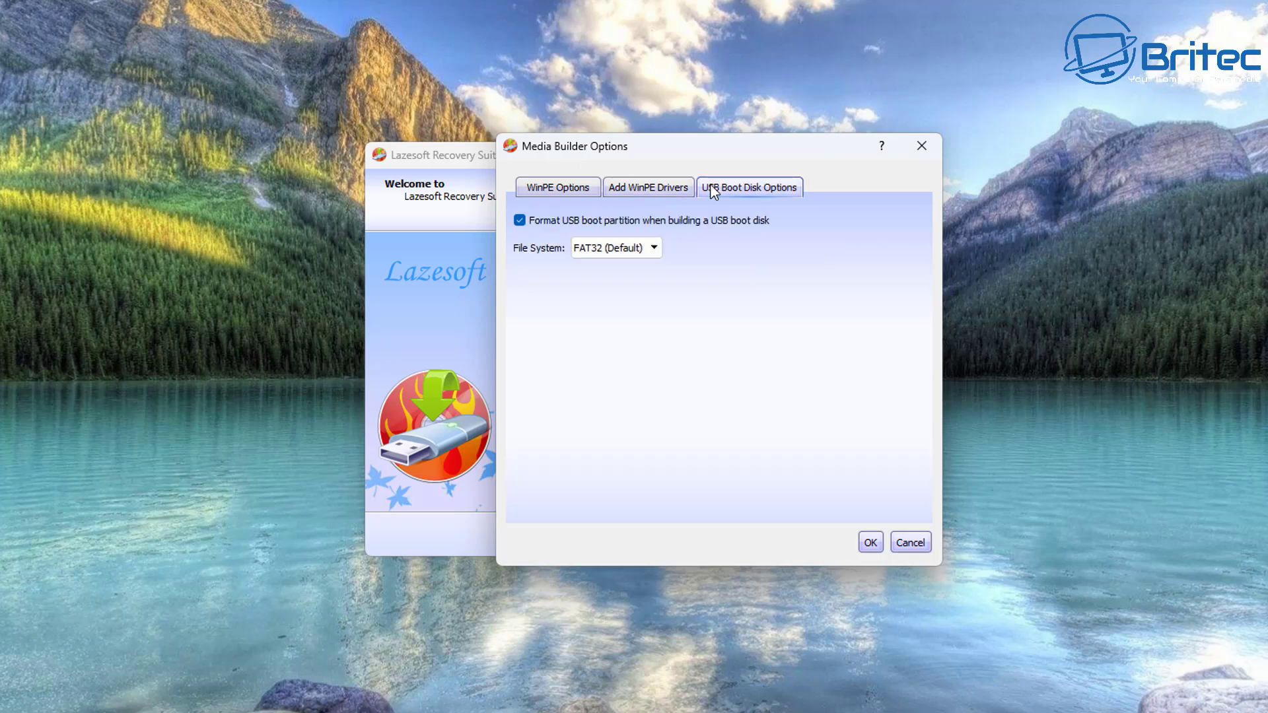
click(651, 249)
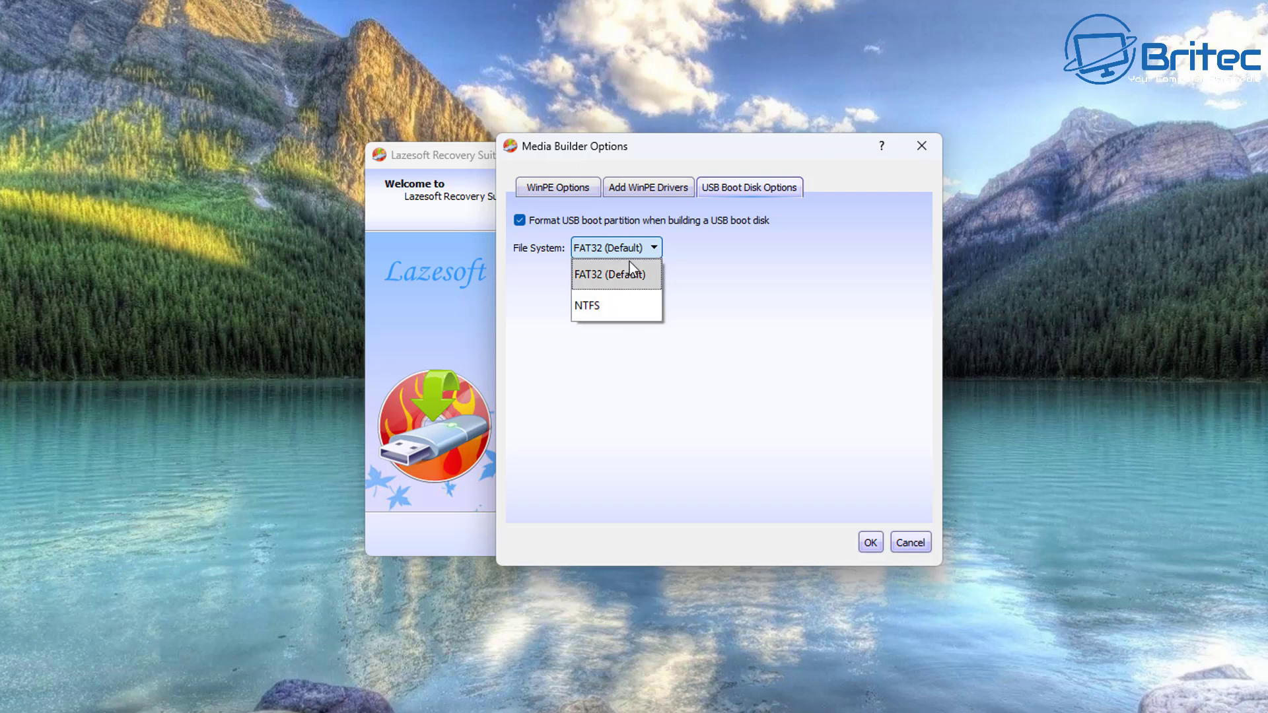
click(647, 264)
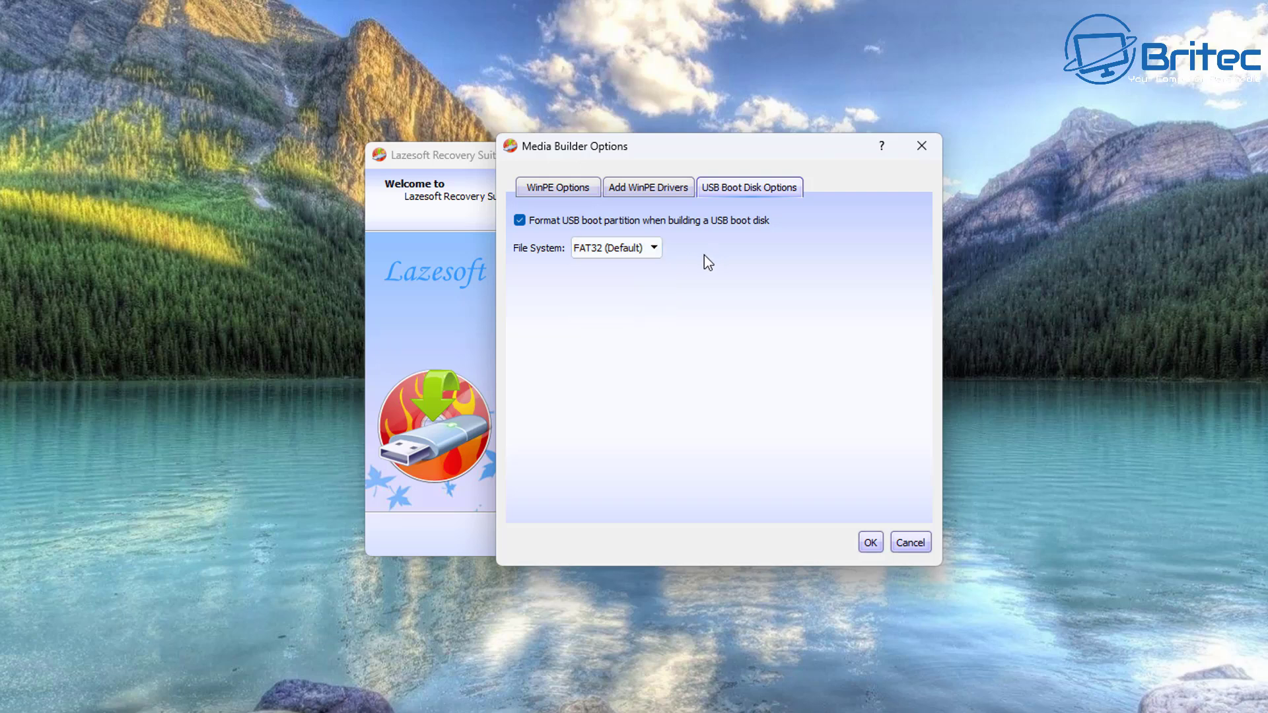
click(870, 542)
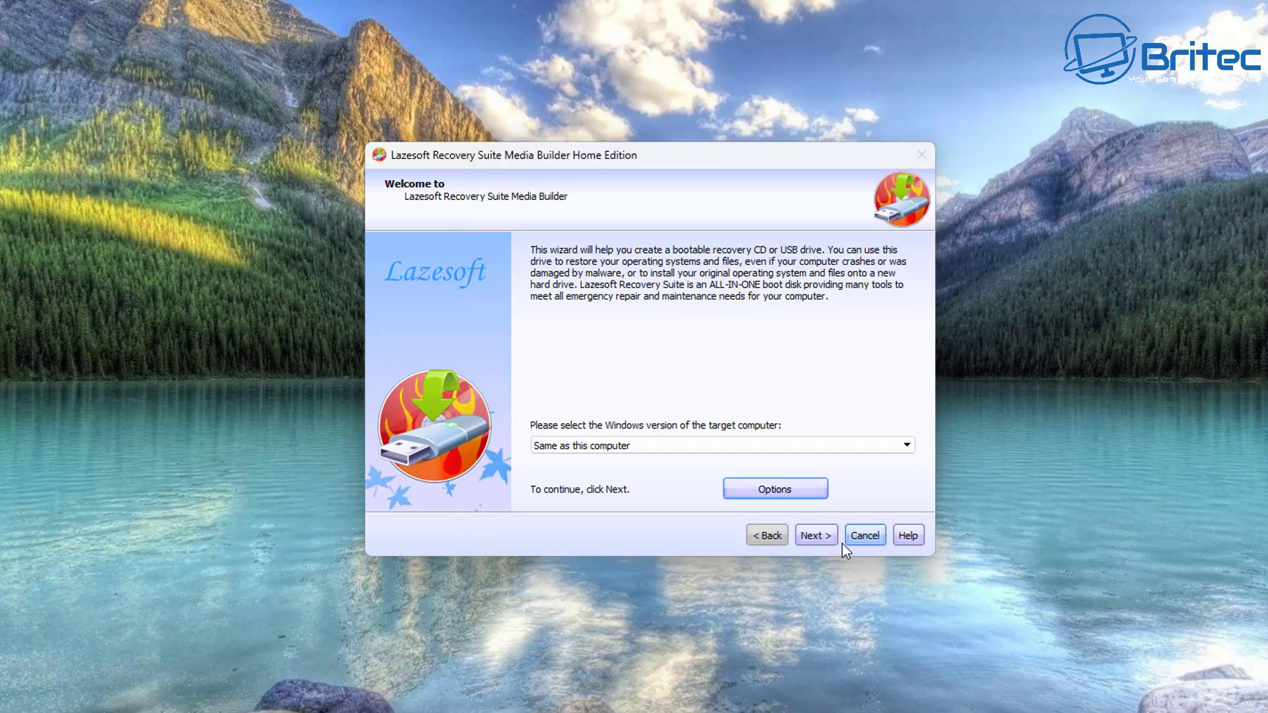
- Build the recovery disk on USB Flash drive E:, agreeing to format it
click(829, 542)
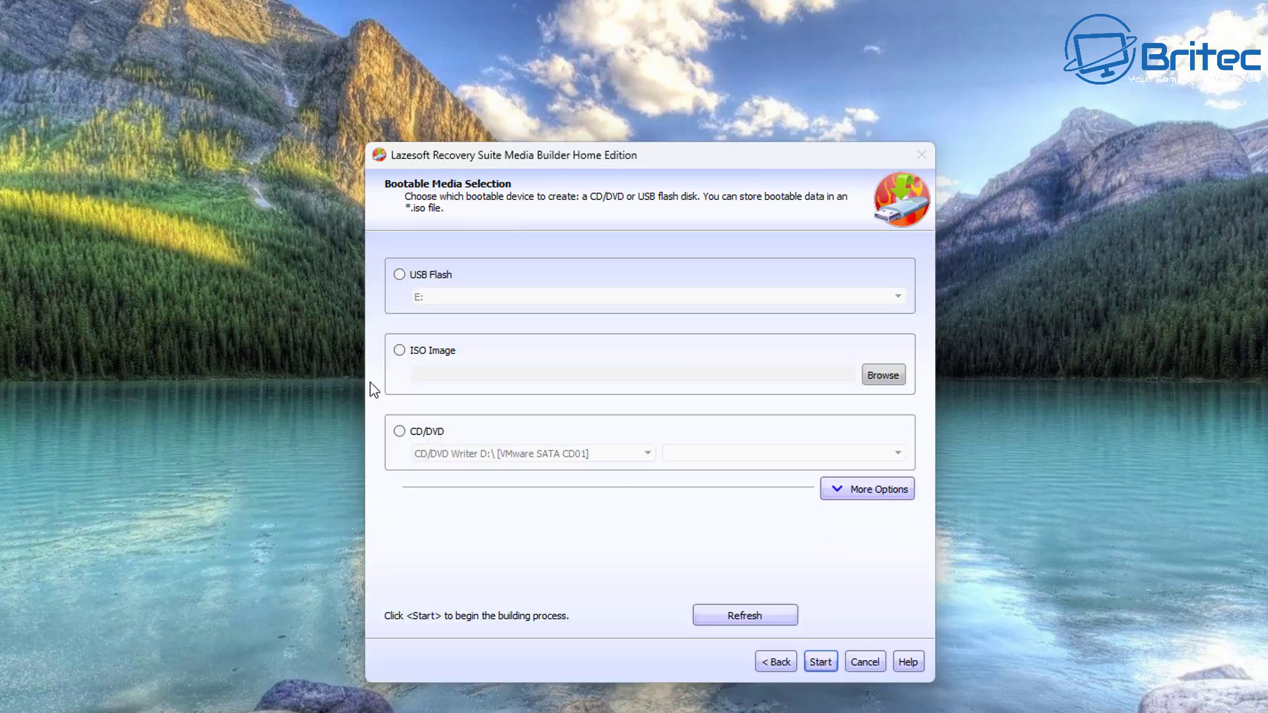
click(401, 277)
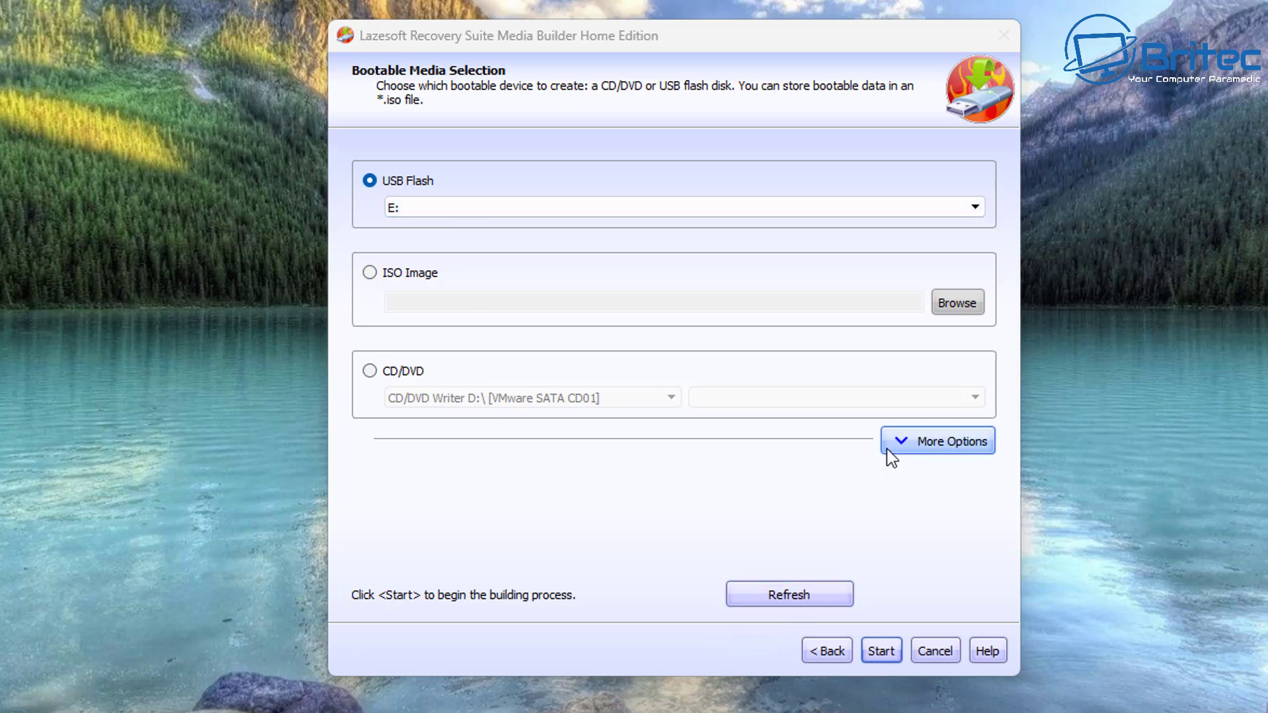
click(885, 658)
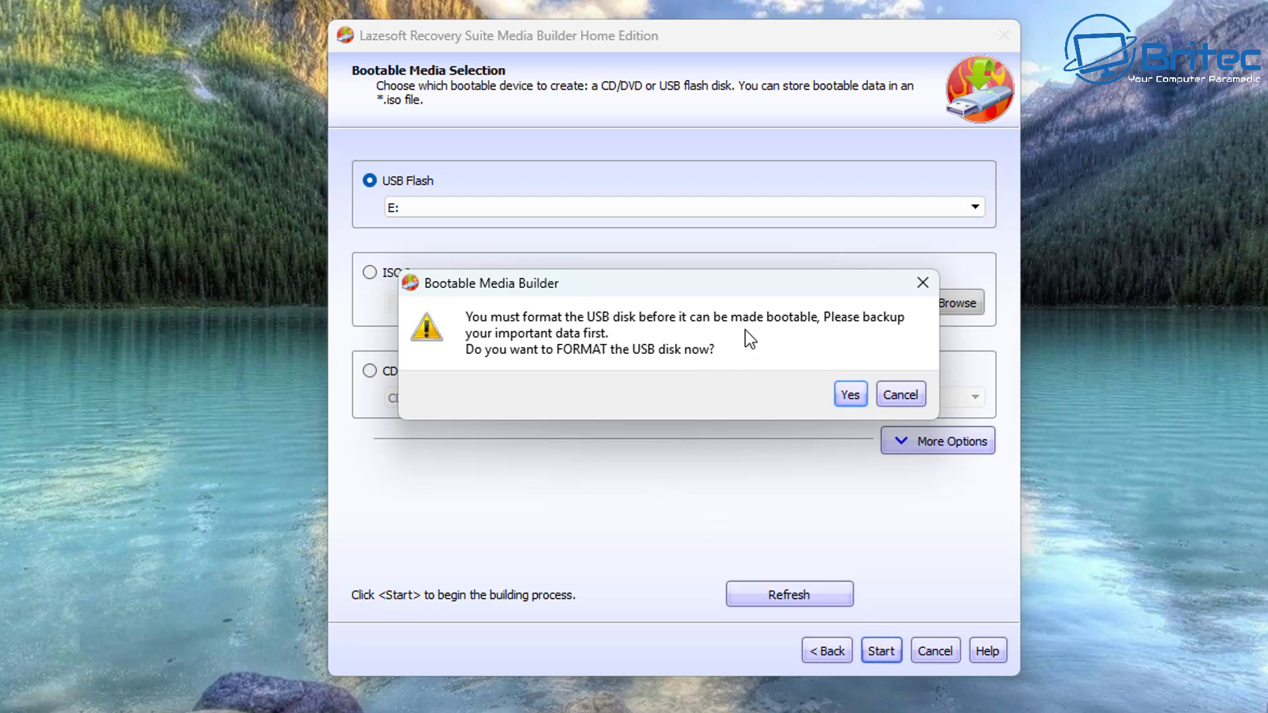
click(850, 401)
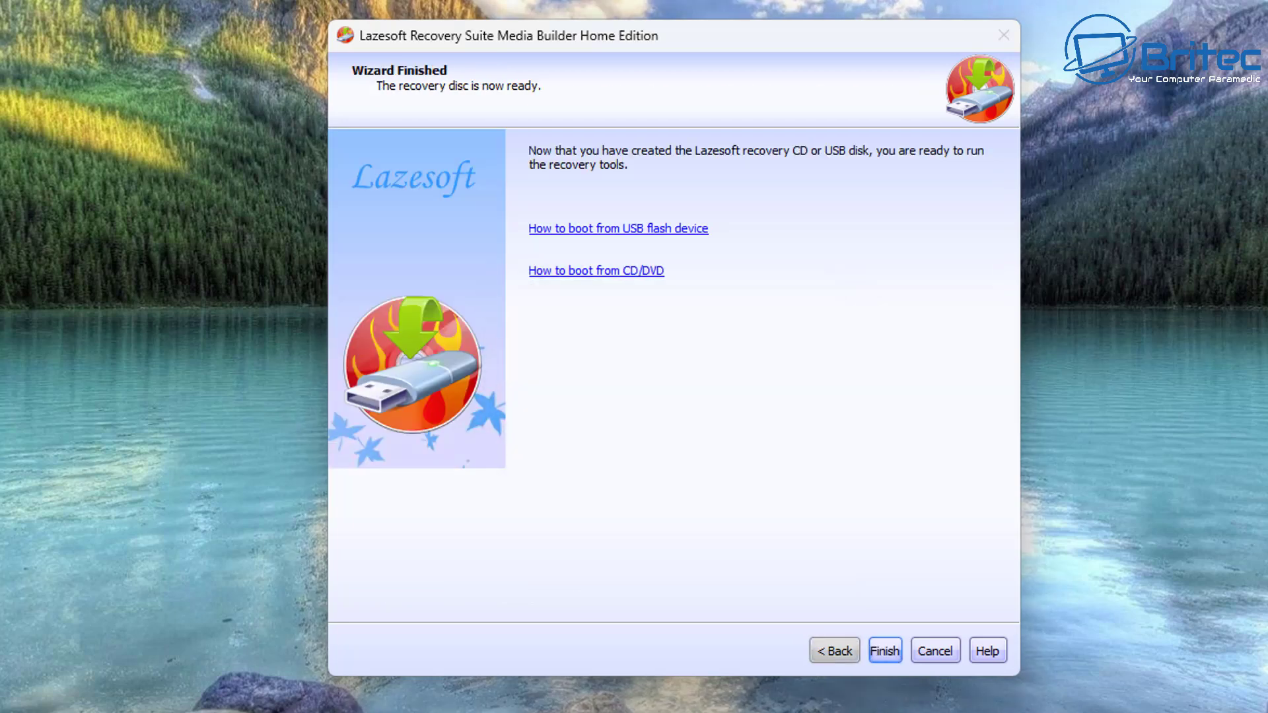
- Finish the USB wizard and build lsboot.iso on the desktop, dismissing the success message
click(884, 651)
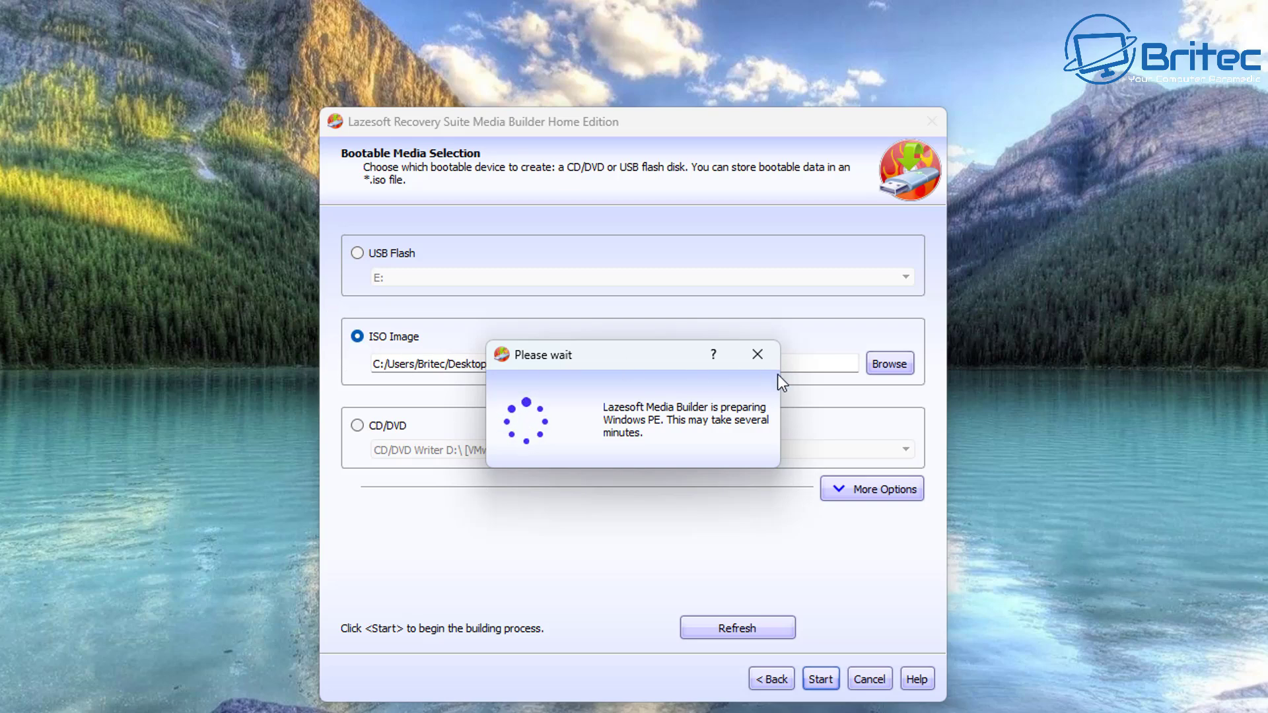
drag(599, 359, 622, 363)
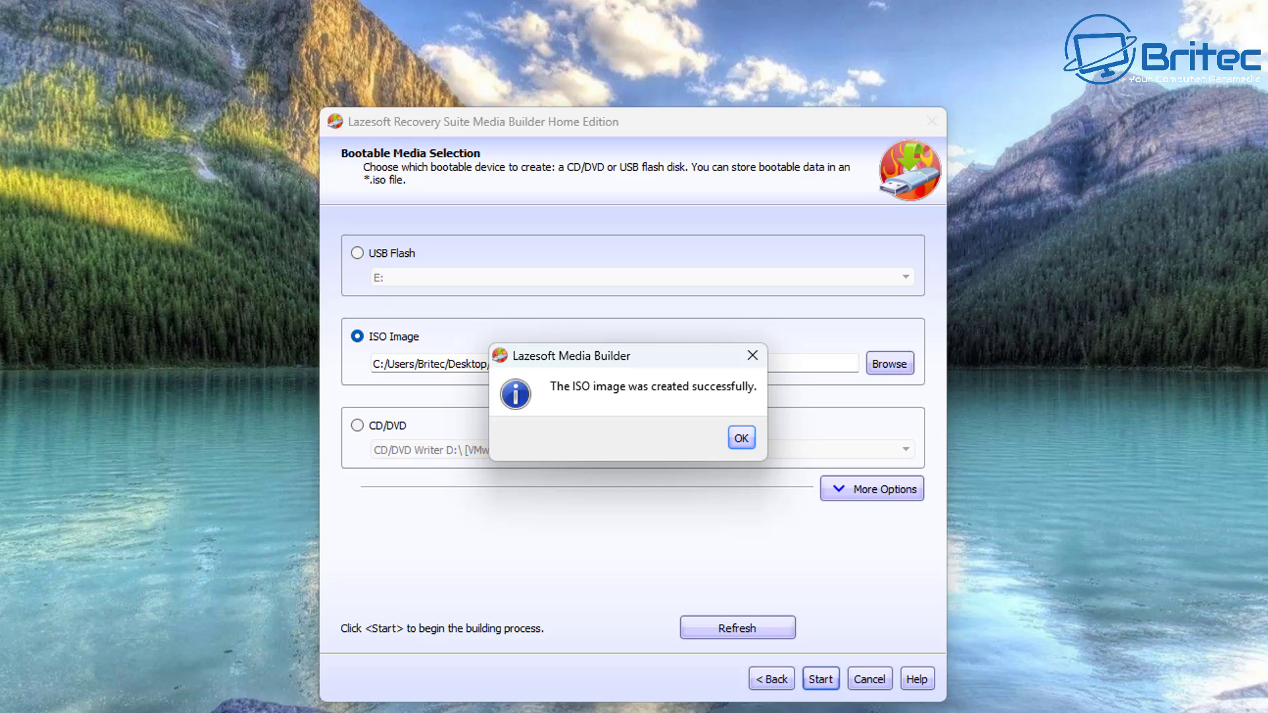
drag(143, 344, 227, 344)
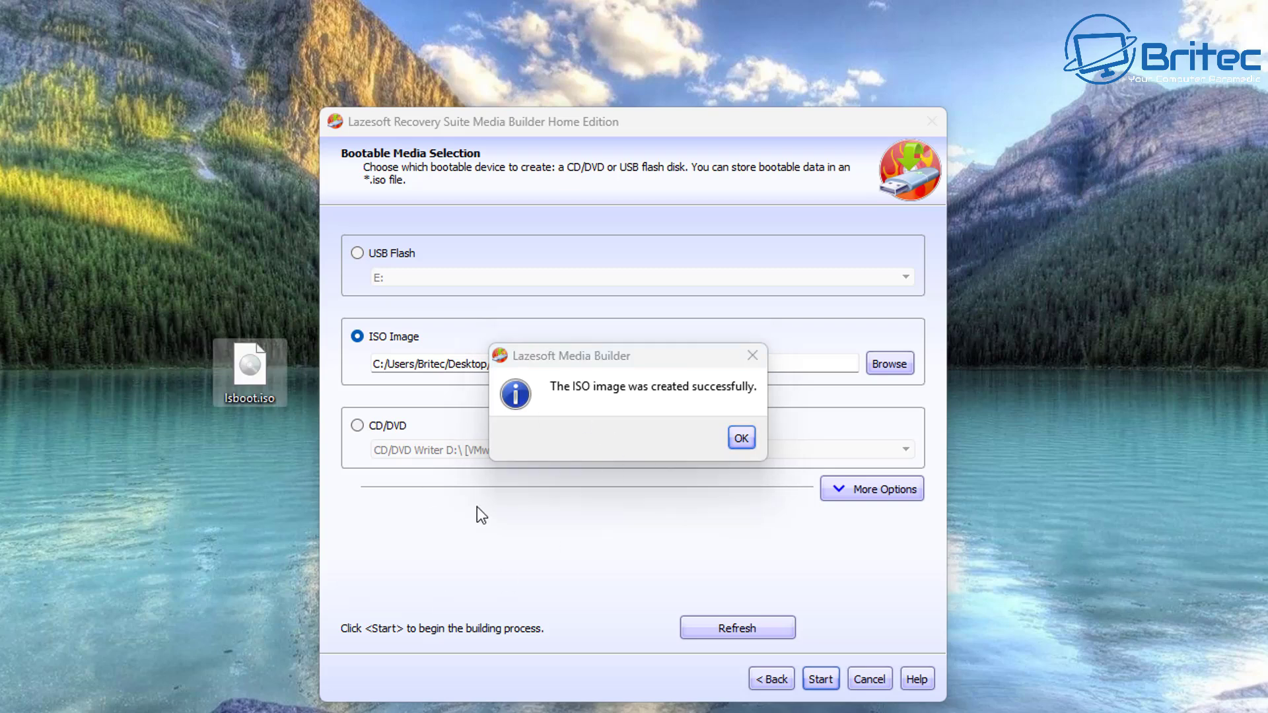
click(739, 437)
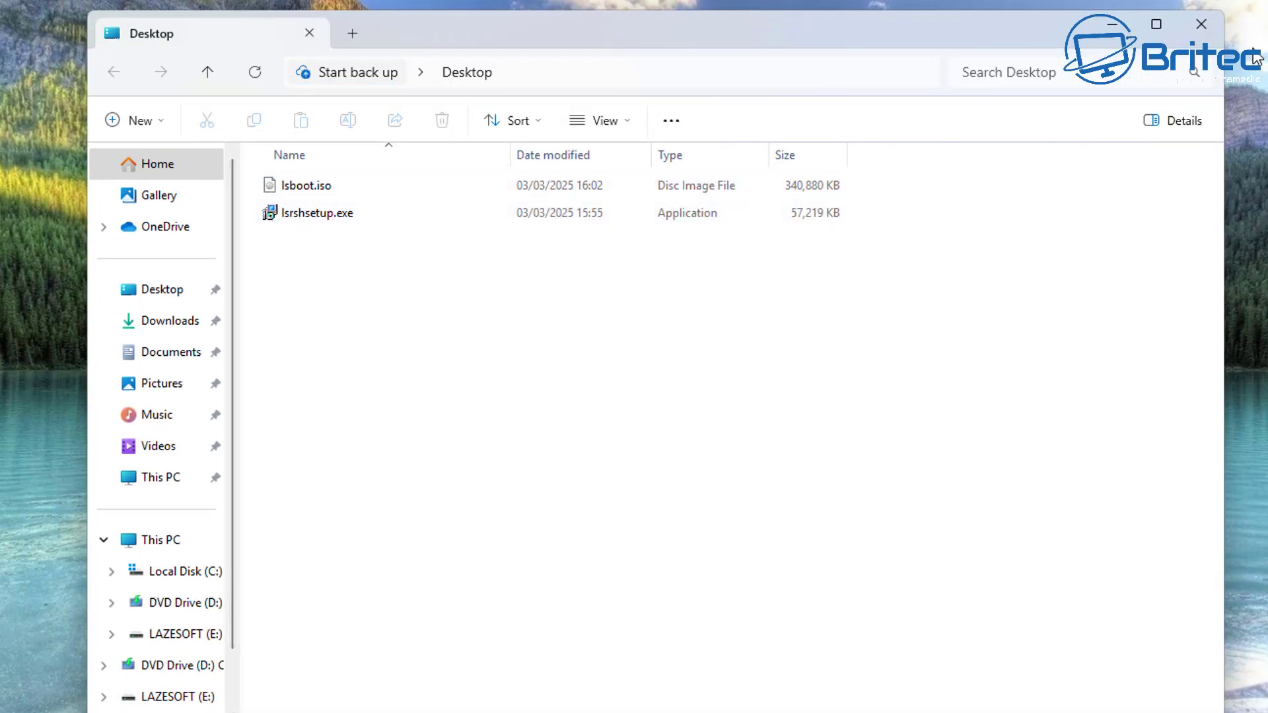
- Close the Desktop folder and boot the VM from EFI VMware Virtual SATA CDROM Drive
click(1192, 22)
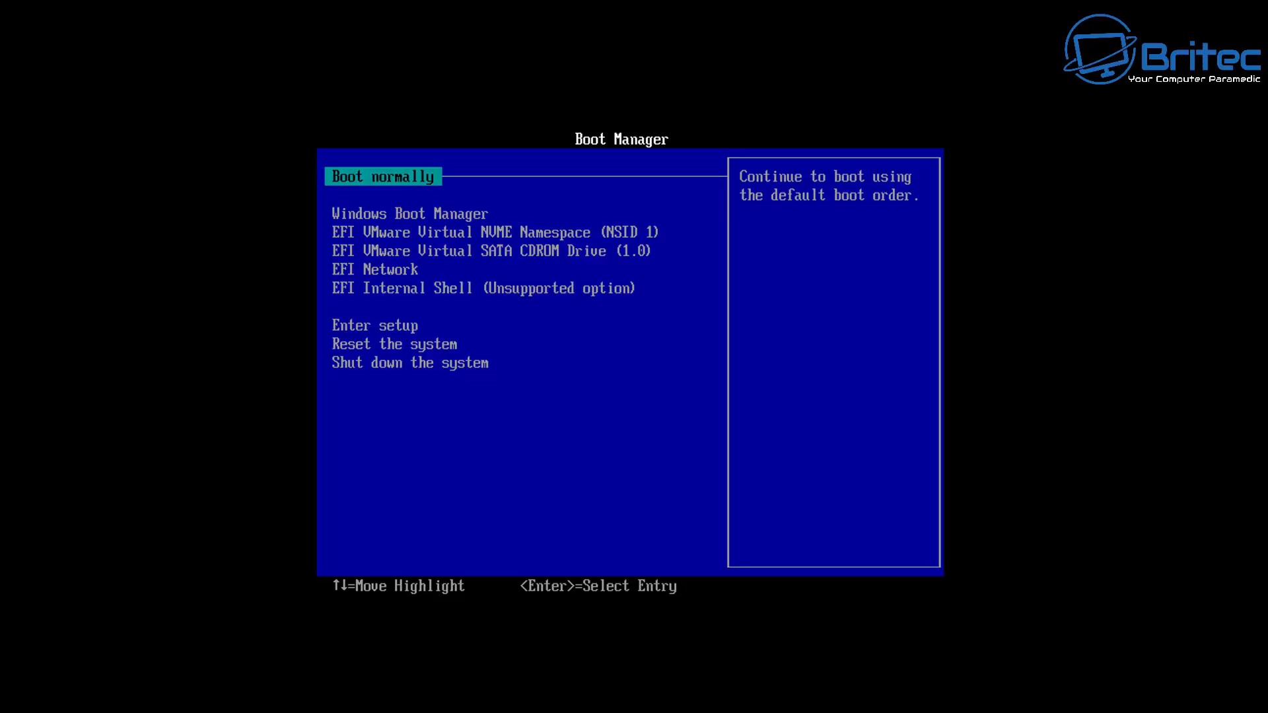
key(Down)
key(Down)
key(Down)
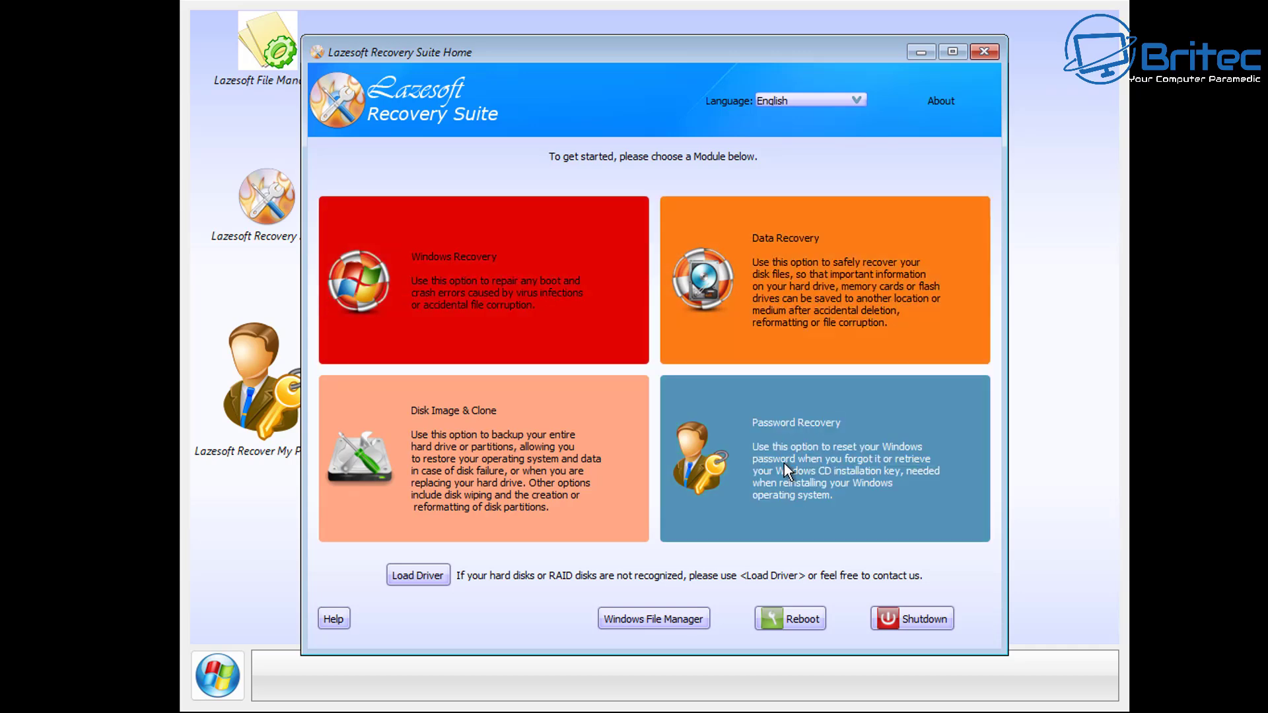
- Close the Lazesoft Recovery Suite Home window using its X button
click(983, 53)
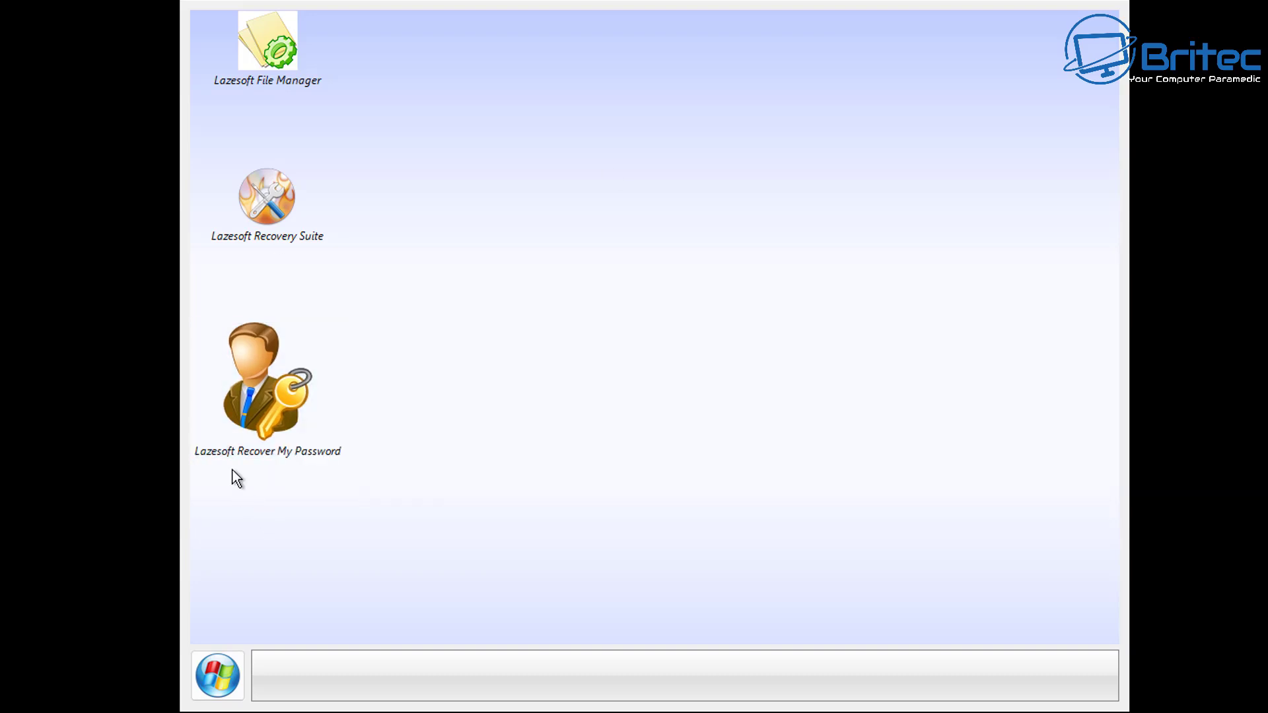
- Start Recover My Password with the Reset Windows Password task and accept the non-commercial licence prompt
click(265, 376)
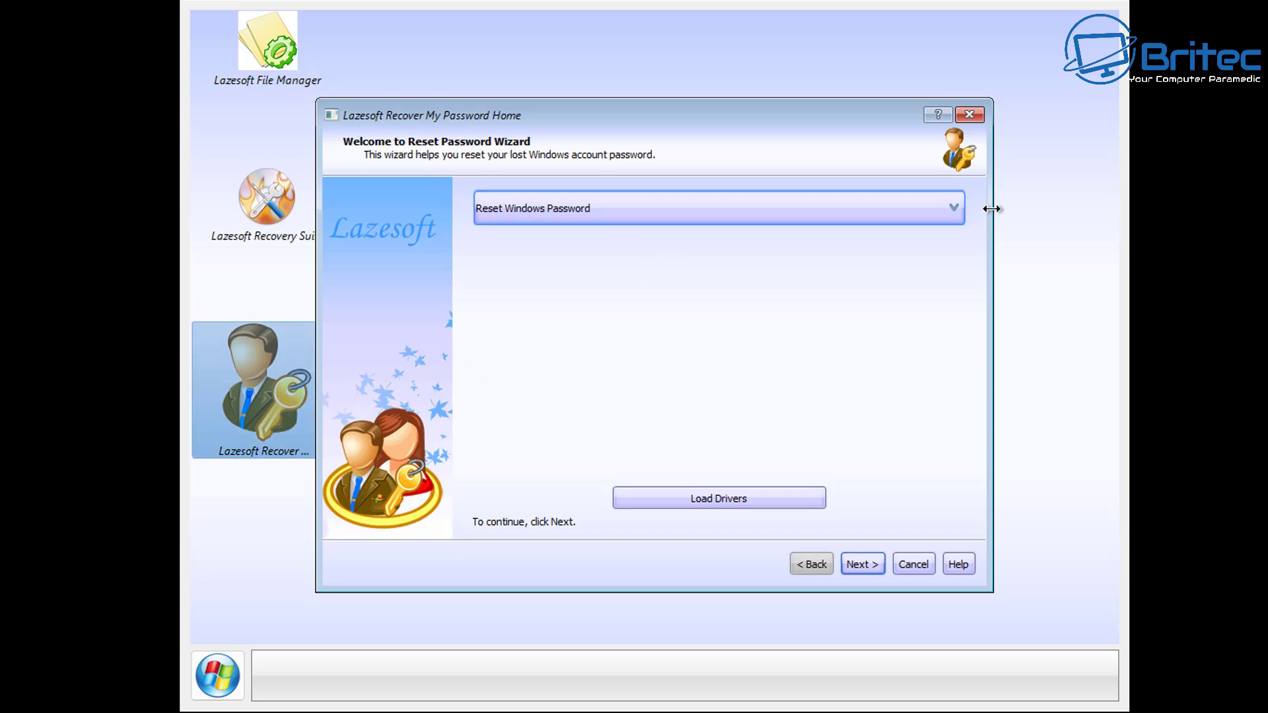
click(954, 212)
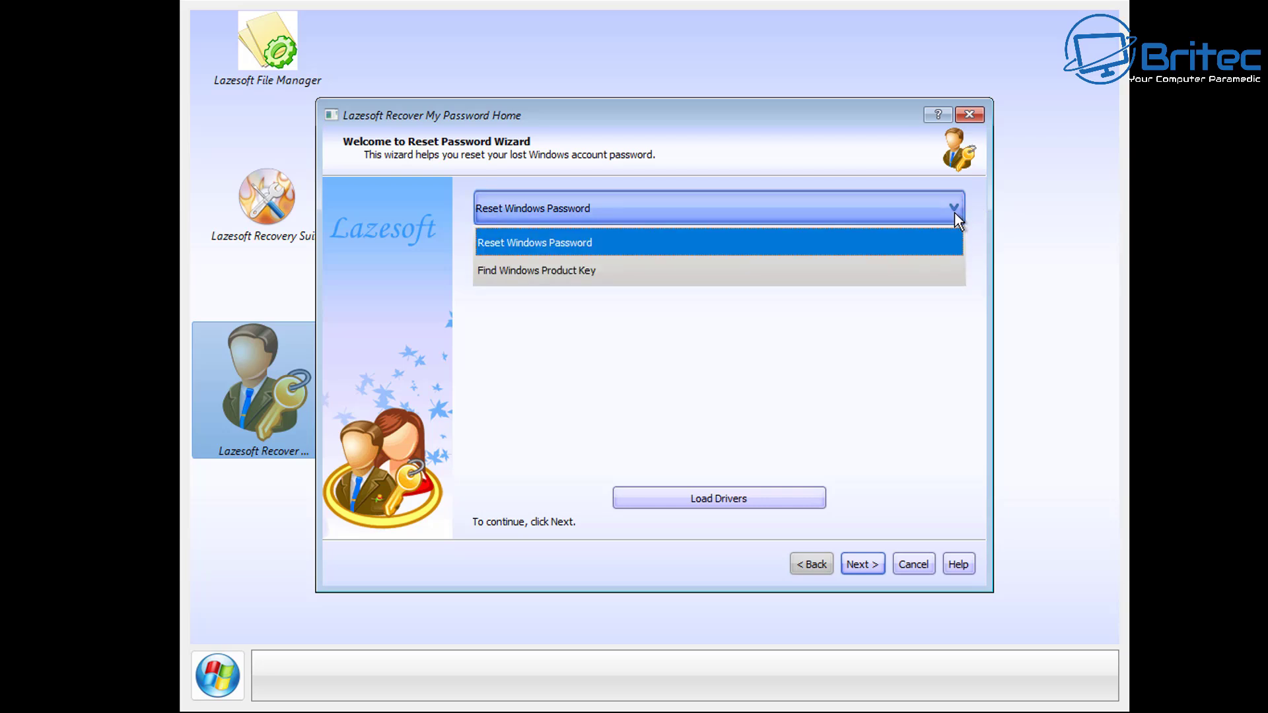
click(953, 212)
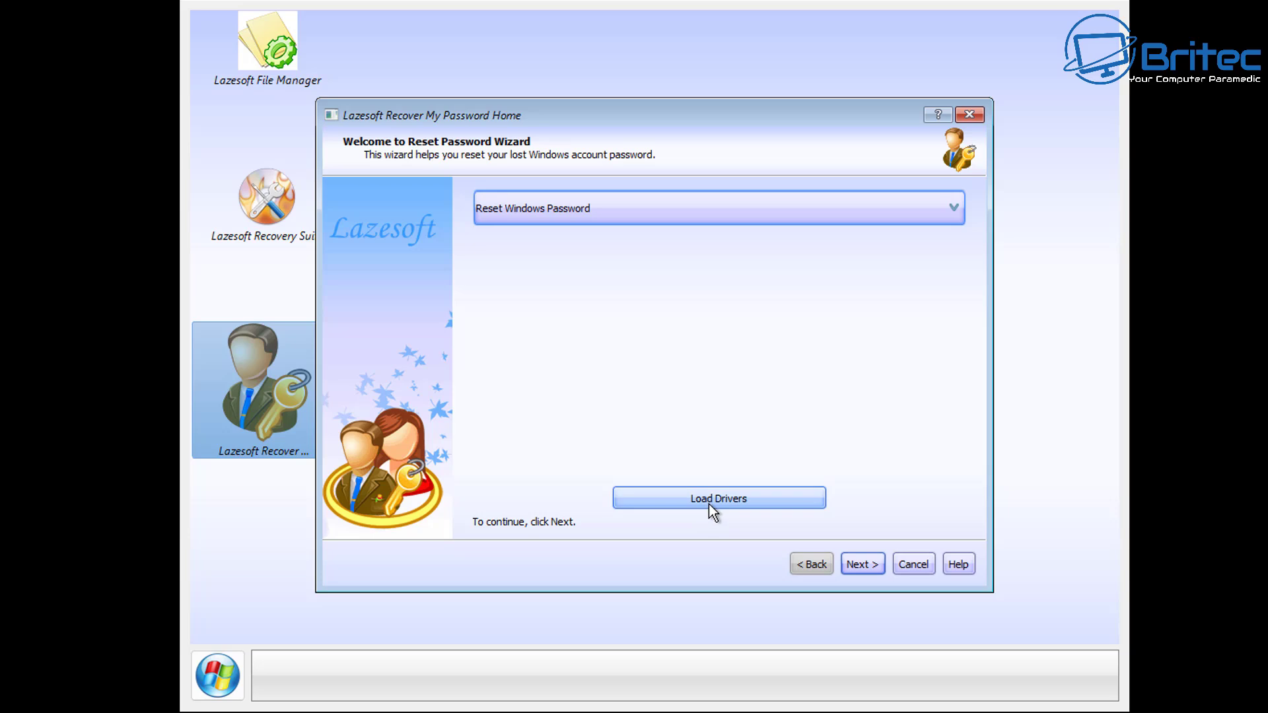
click(866, 565)
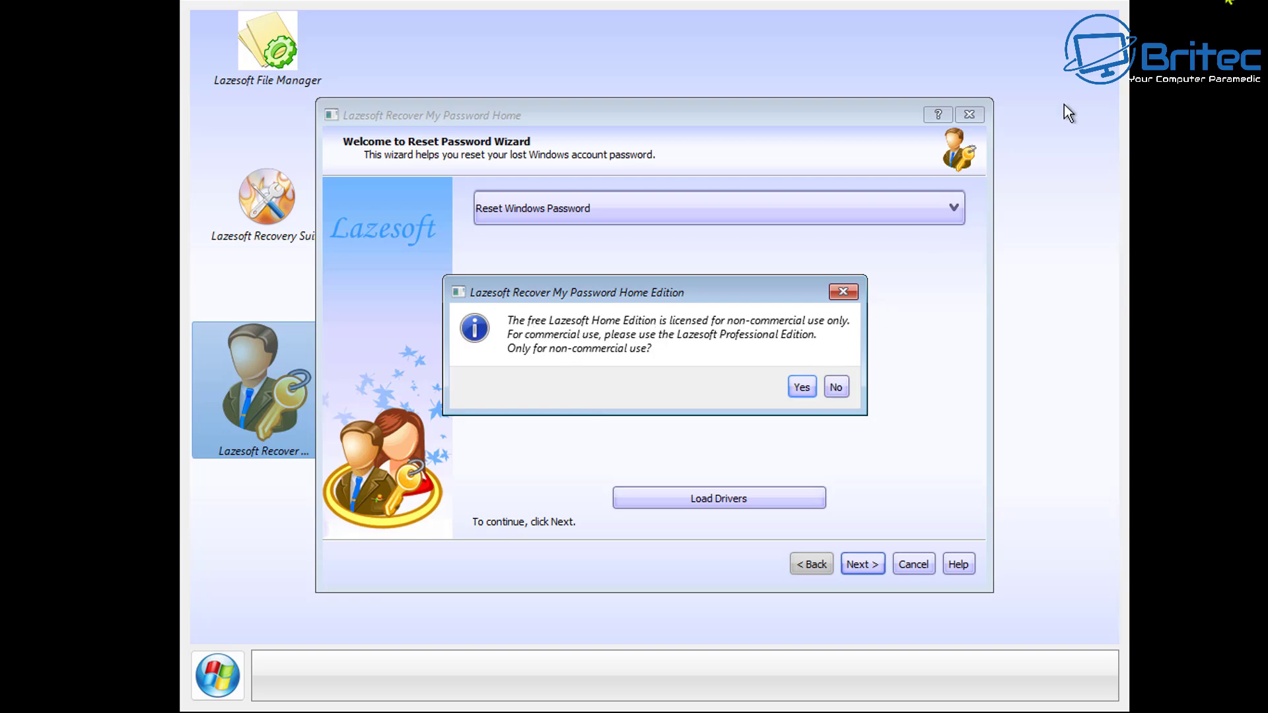
click(802, 387)
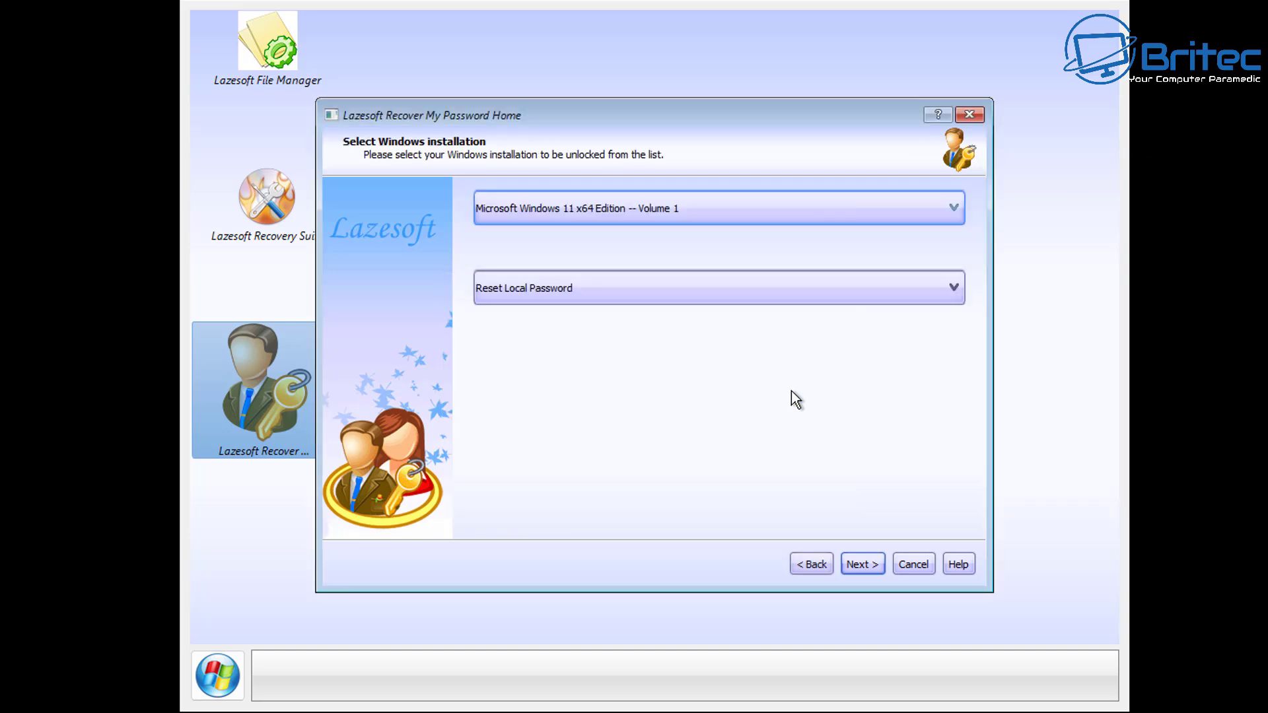
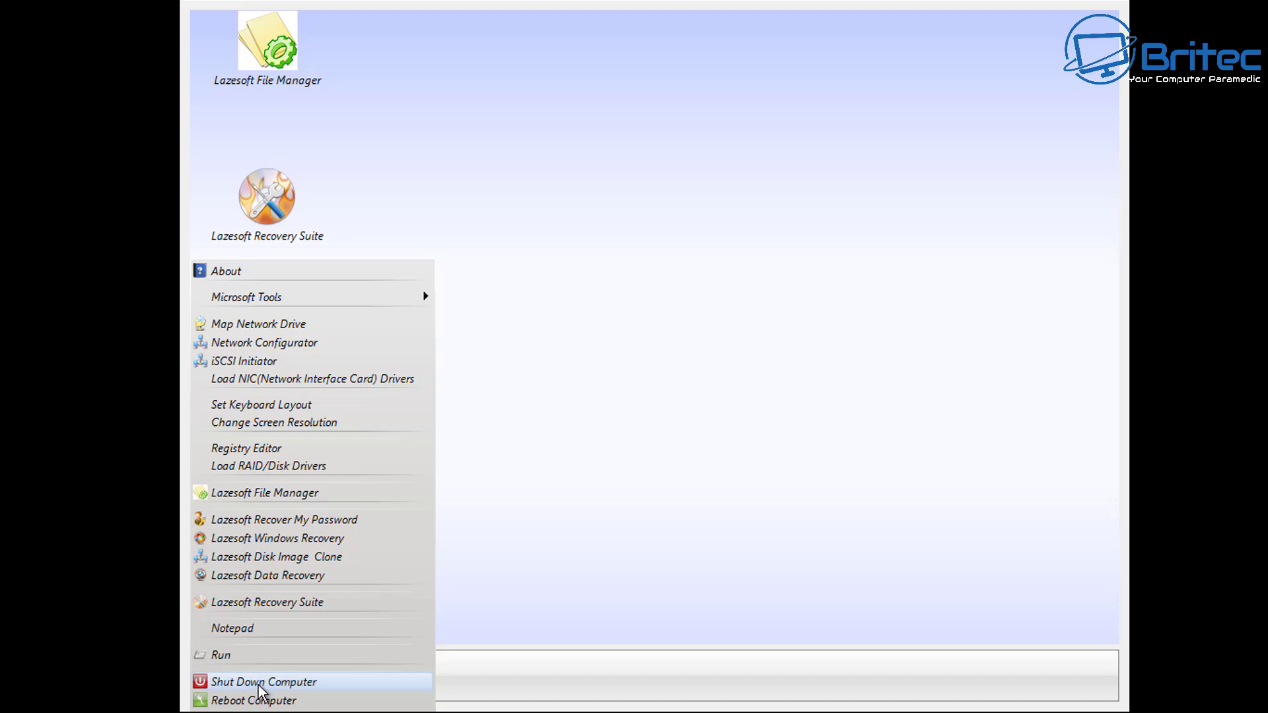
- Shut down the computer from the Lazesoft Start menu to leave the recovery environment
click(259, 684)
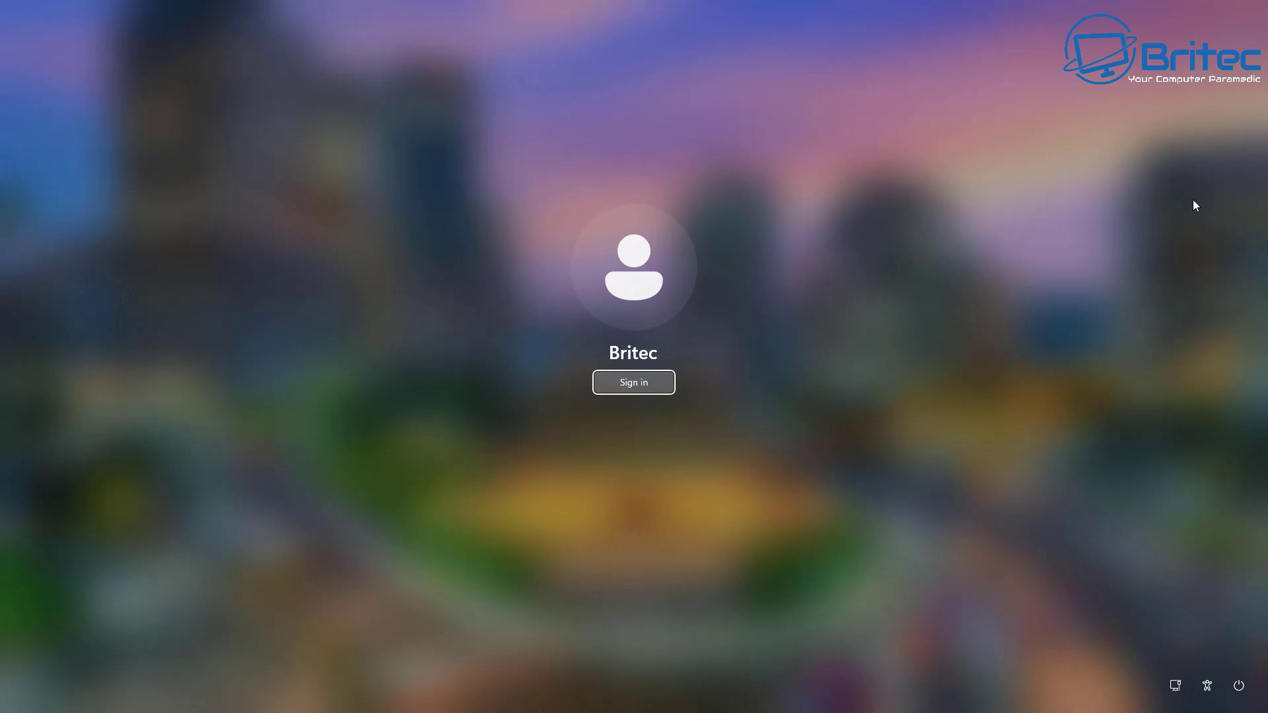
- Sign in to Windows without a password and move lsboot.iso beside the Lazesoft setup icon
click(612, 387)
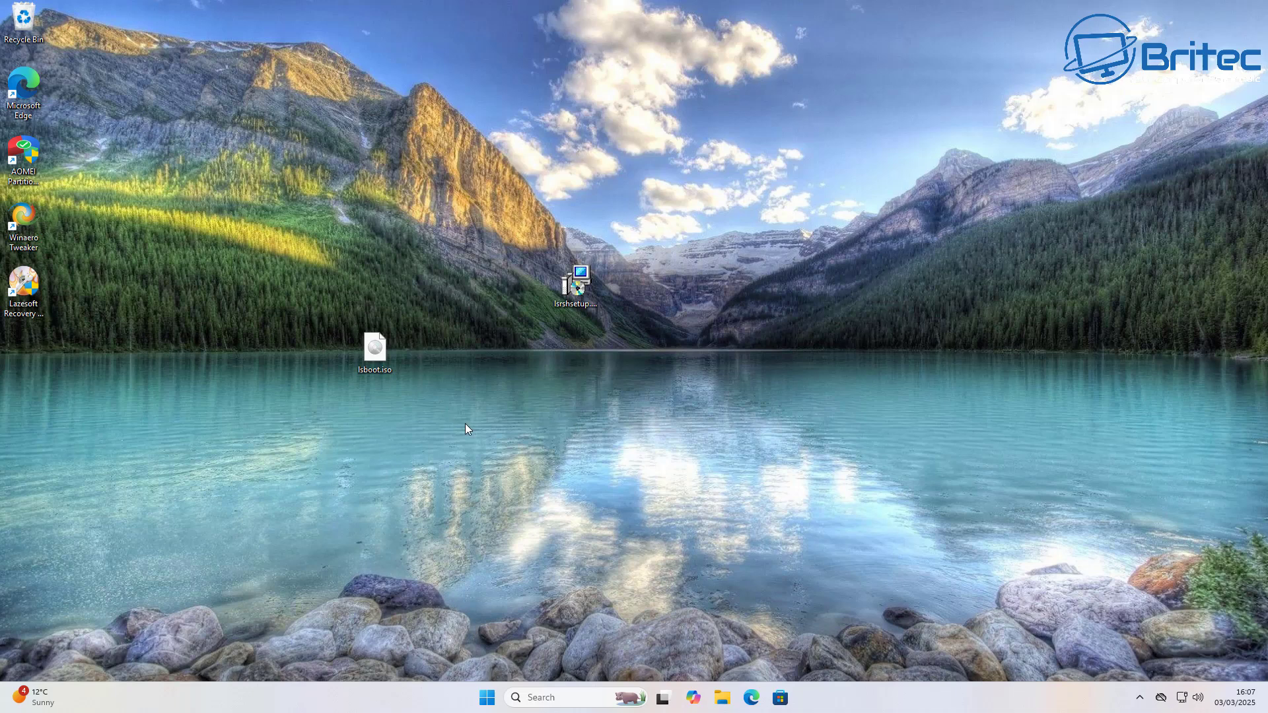
drag(374, 349, 478, 290)
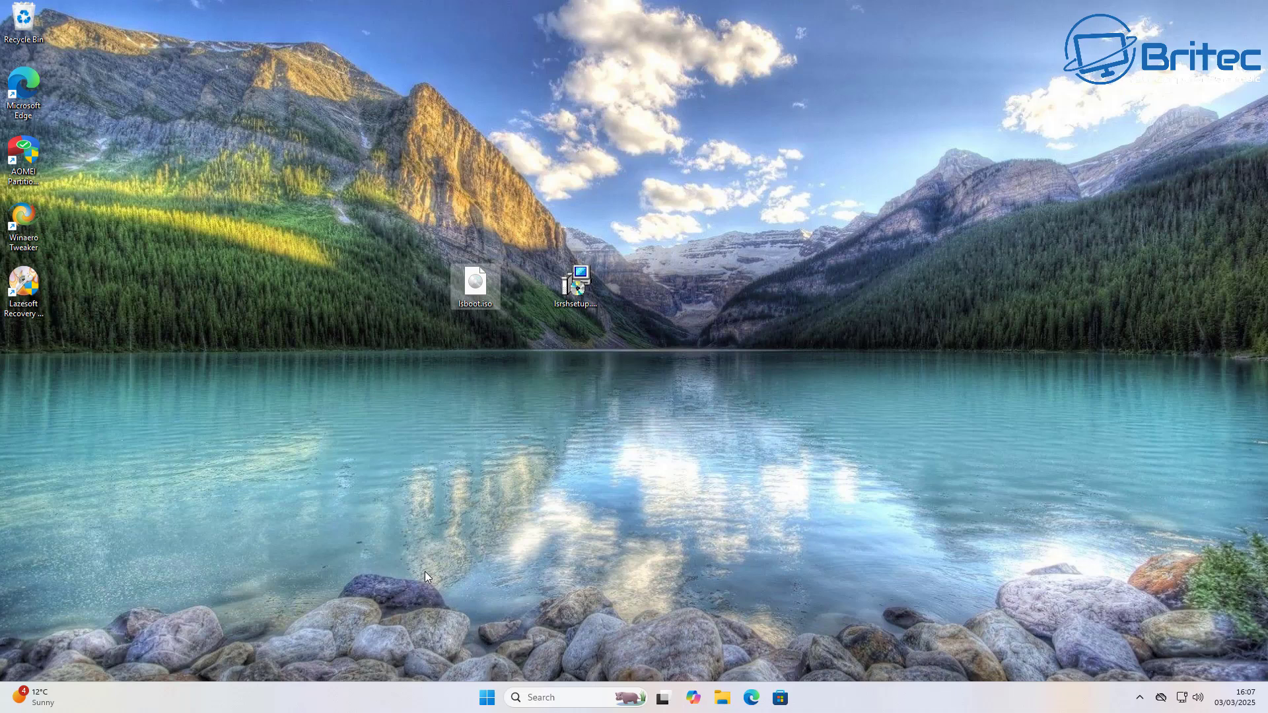
- Open Settings to the Accounts page and scroll down to the Account settings list
click(487, 698)
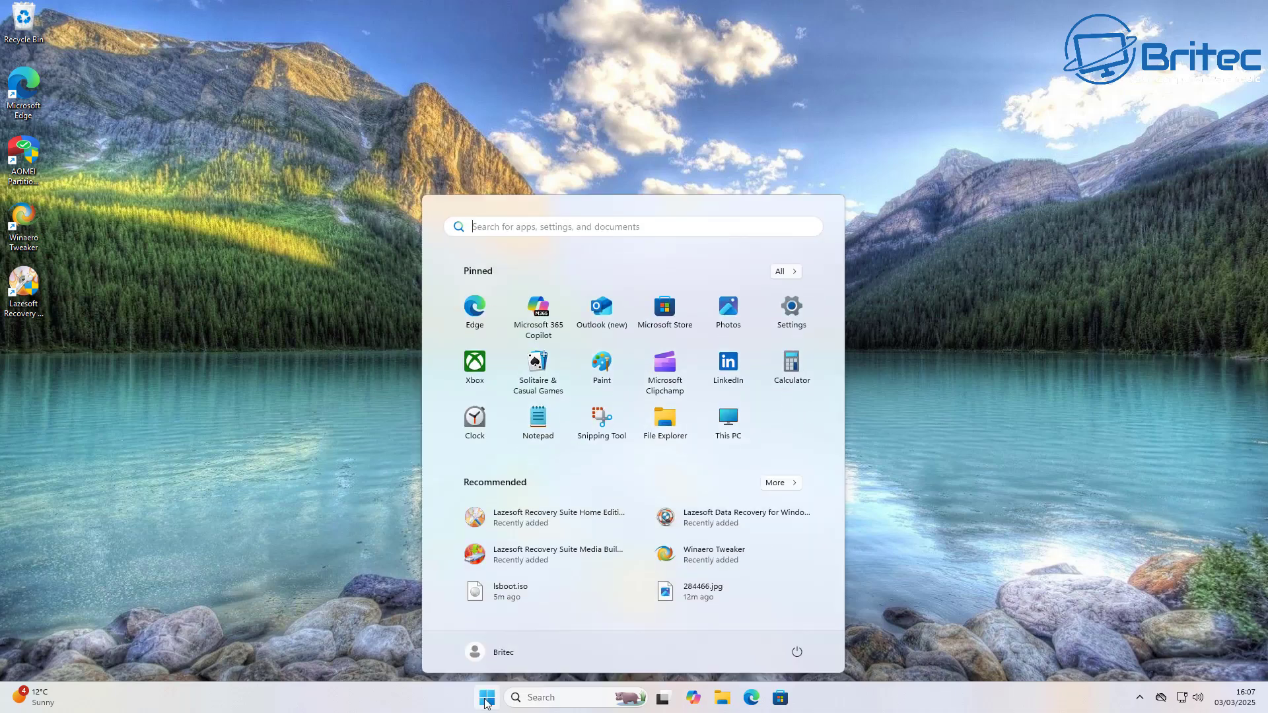
click(792, 316)
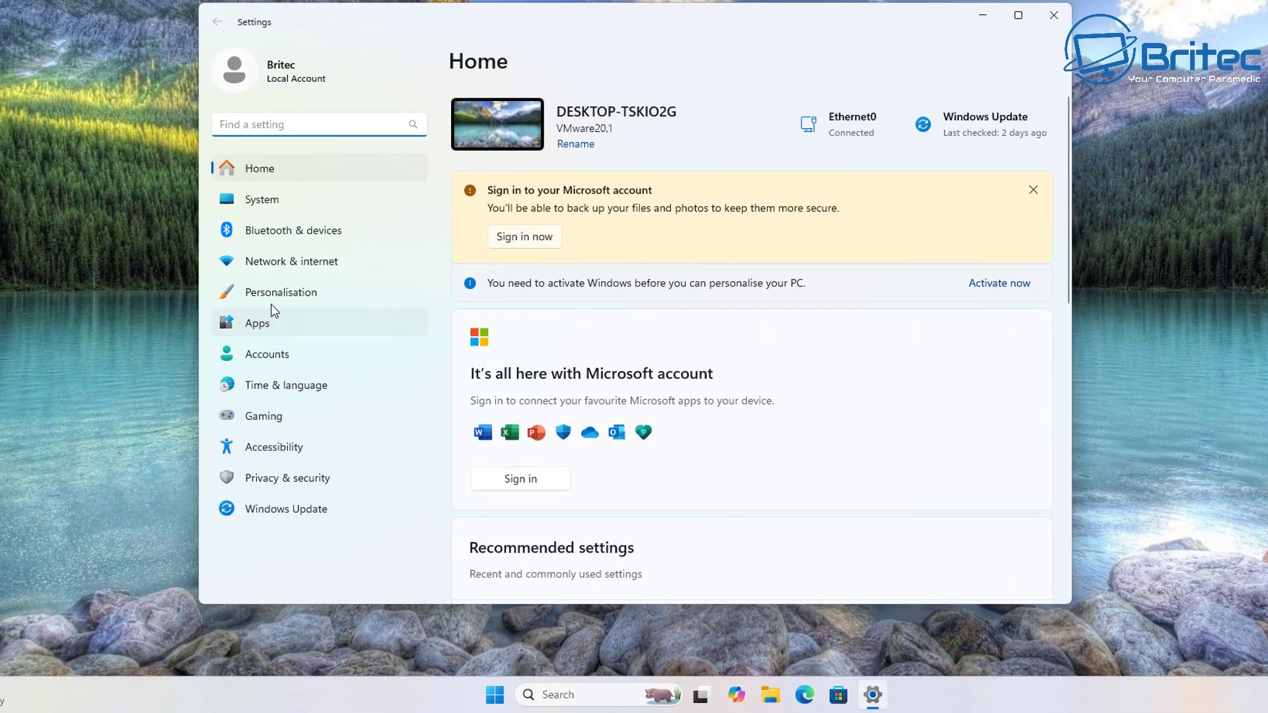
click(276, 358)
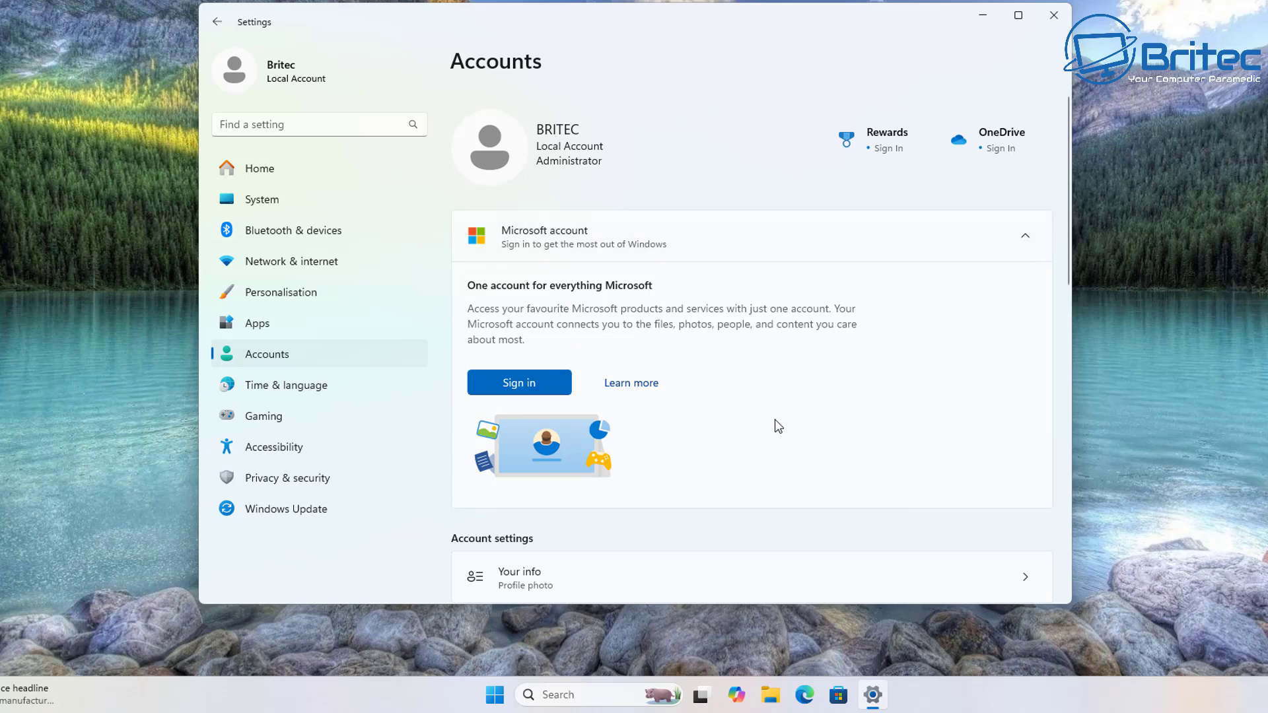
scroll(792, 455, down, 5)
scroll(795, 456, down, 3)
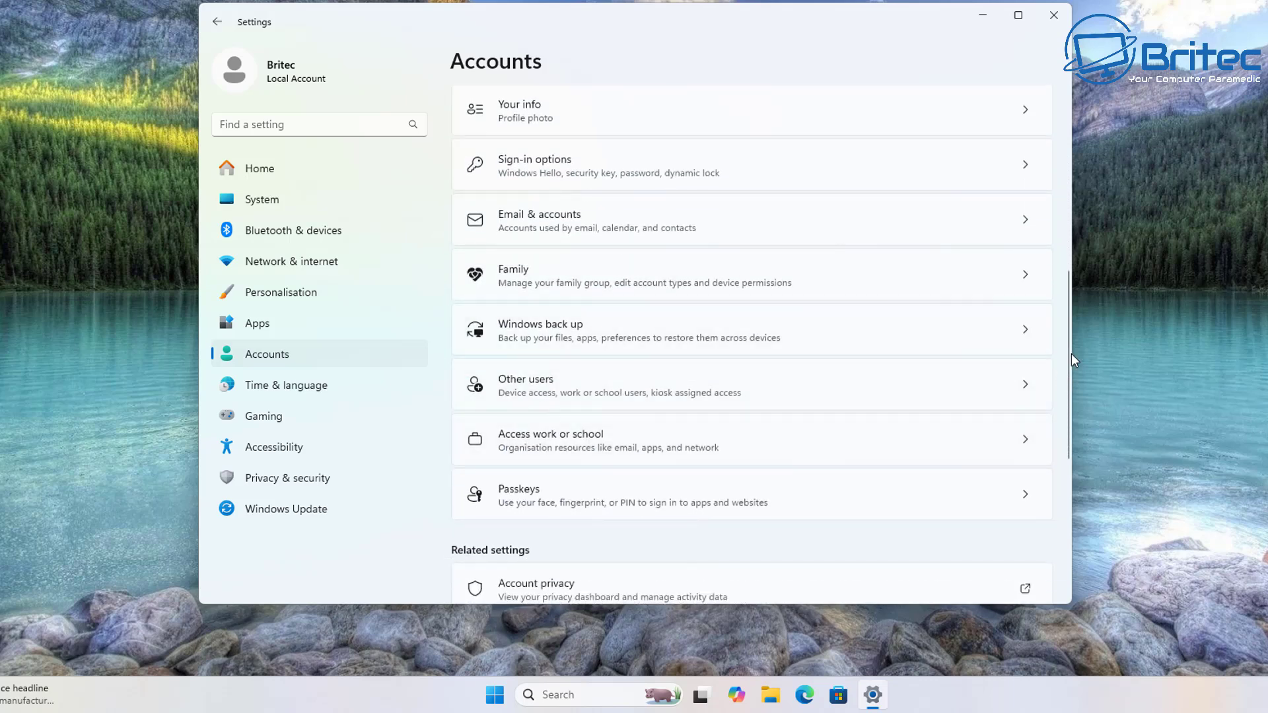
drag(1071, 350, 1070, 344)
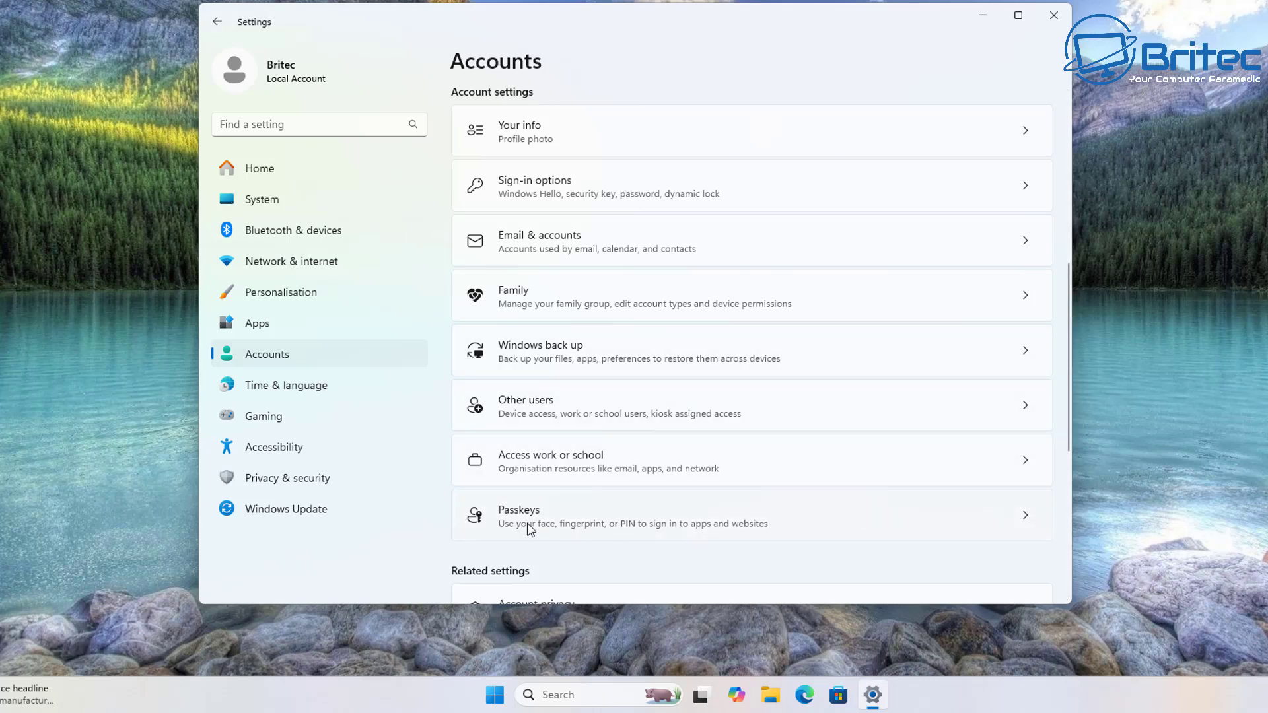
- Confirm Passkeys shows 0 saved, return to Accounts, then close Settings
click(769, 523)
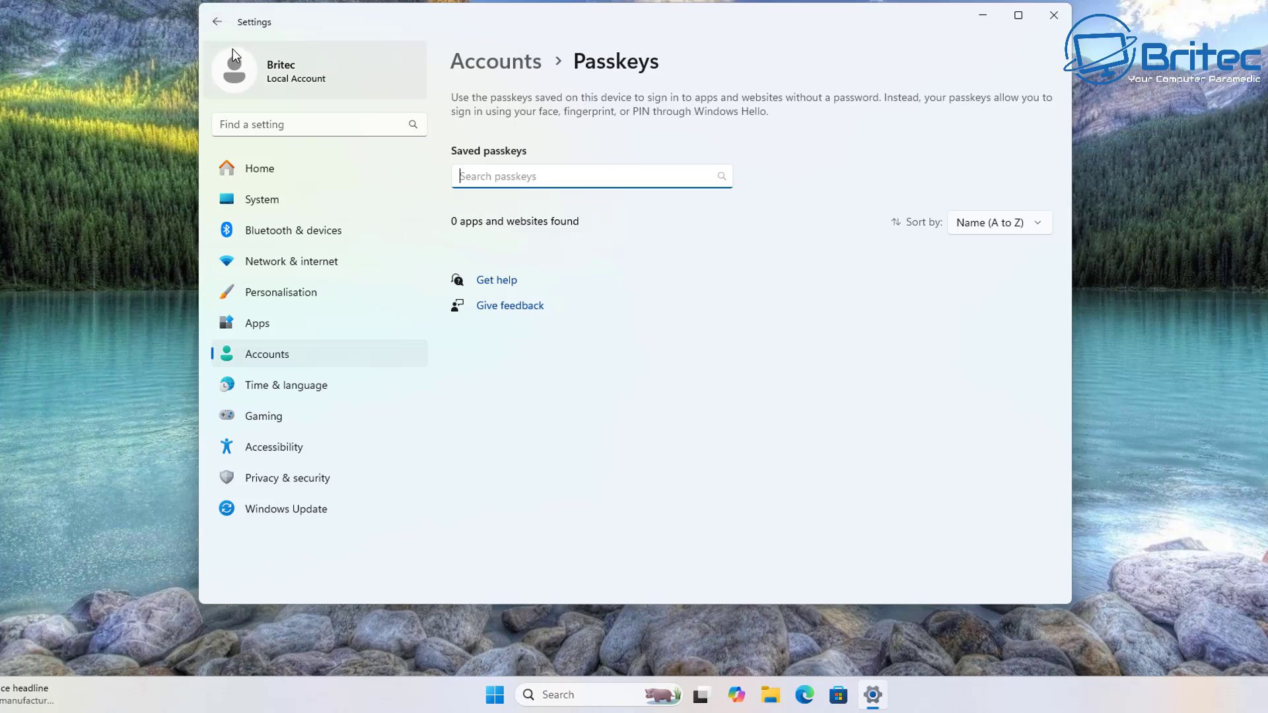
click(216, 22)
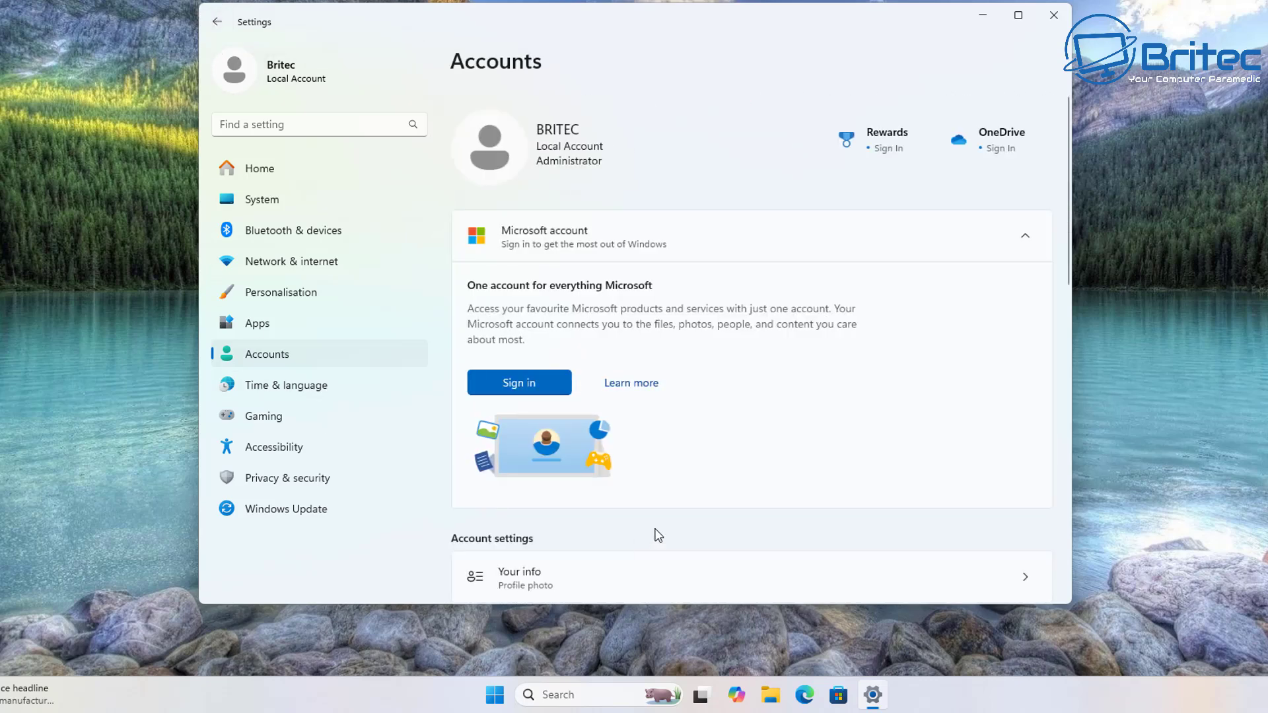
scroll(685, 538, down, 5)
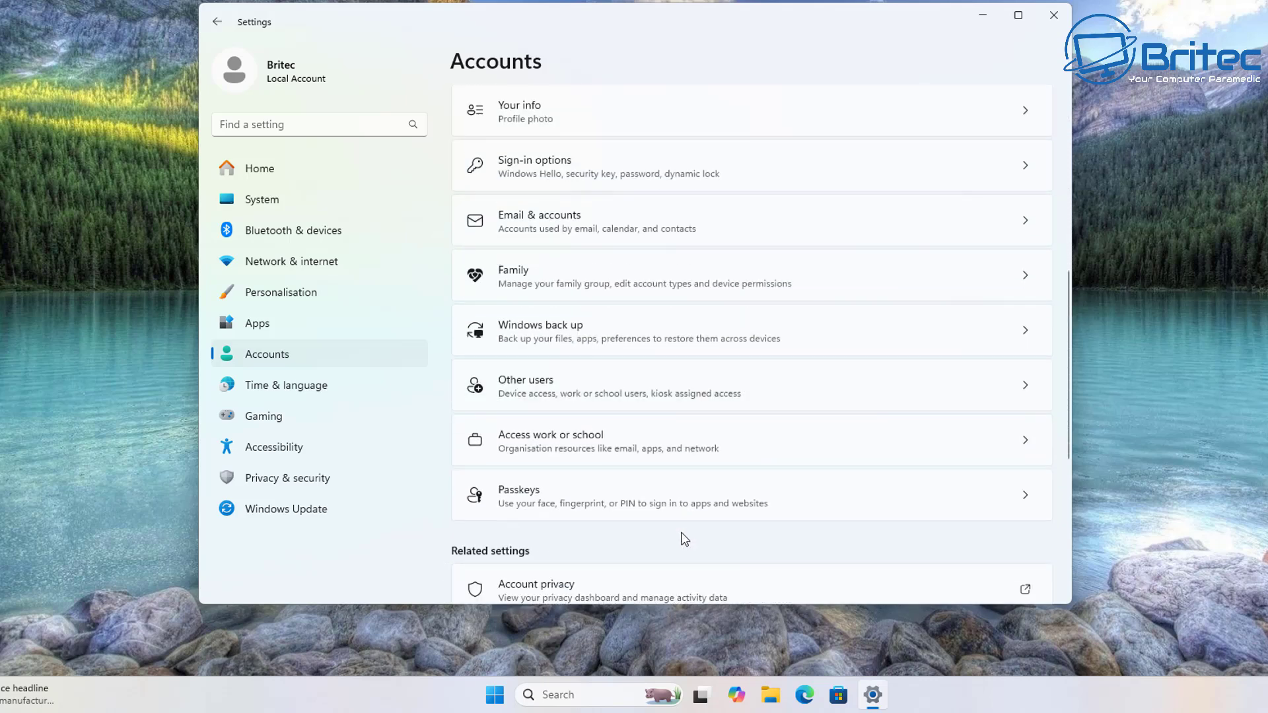
scroll(683, 538, down, 2)
scroll(683, 538, down, 3)
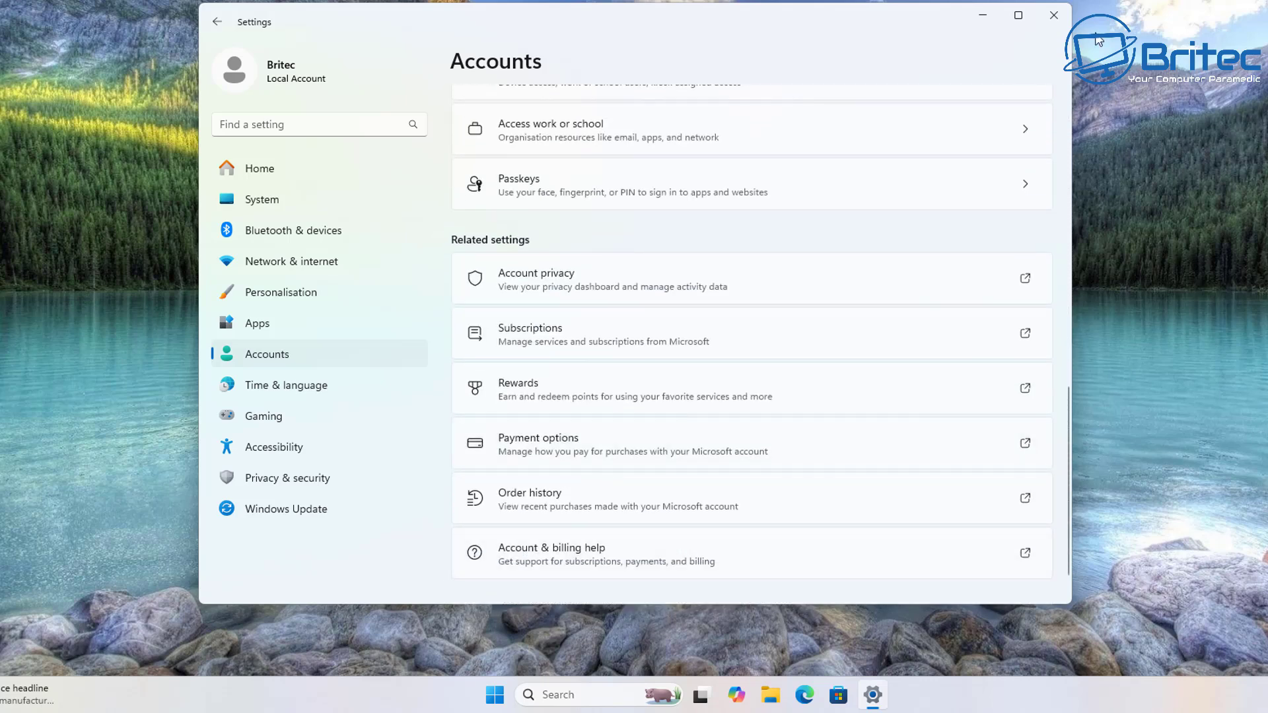
click(1049, 19)
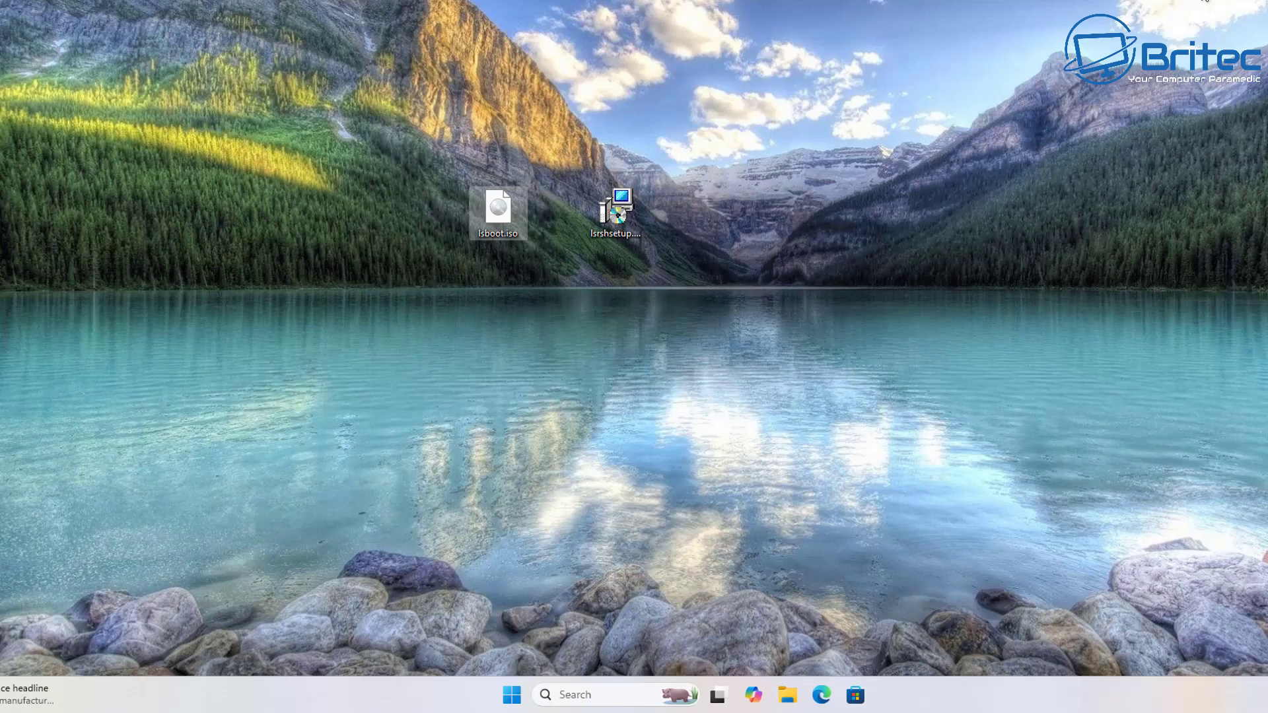